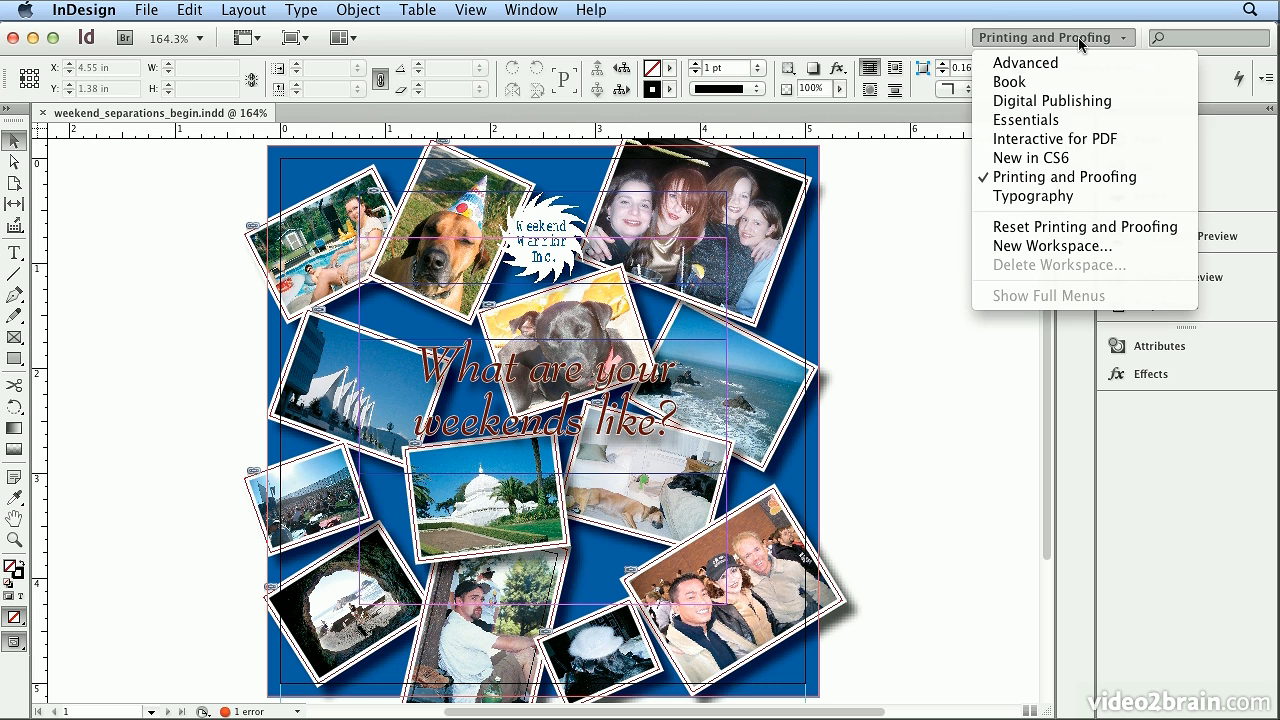
# In the Printing and Proofing workspace, examine the preflight details of the spot color error and the available preflight profiles.
pyautogui.click(1068, 178)
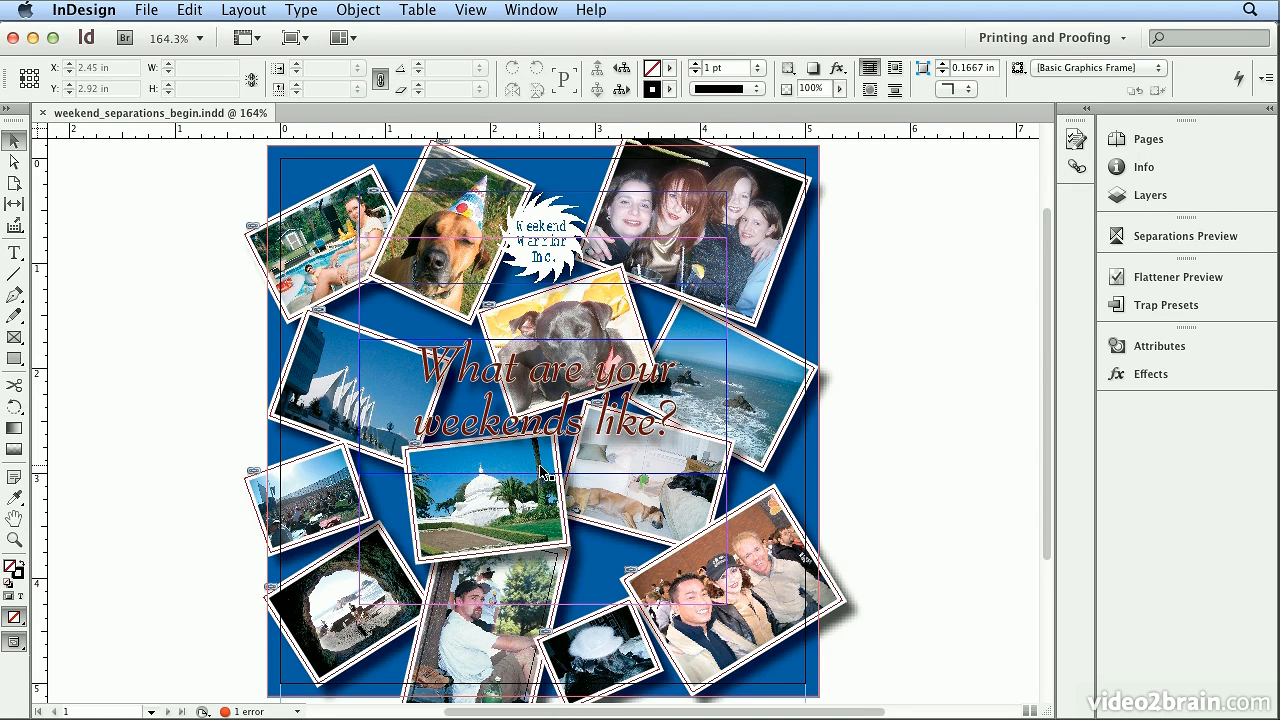
pyautogui.click(297, 712)
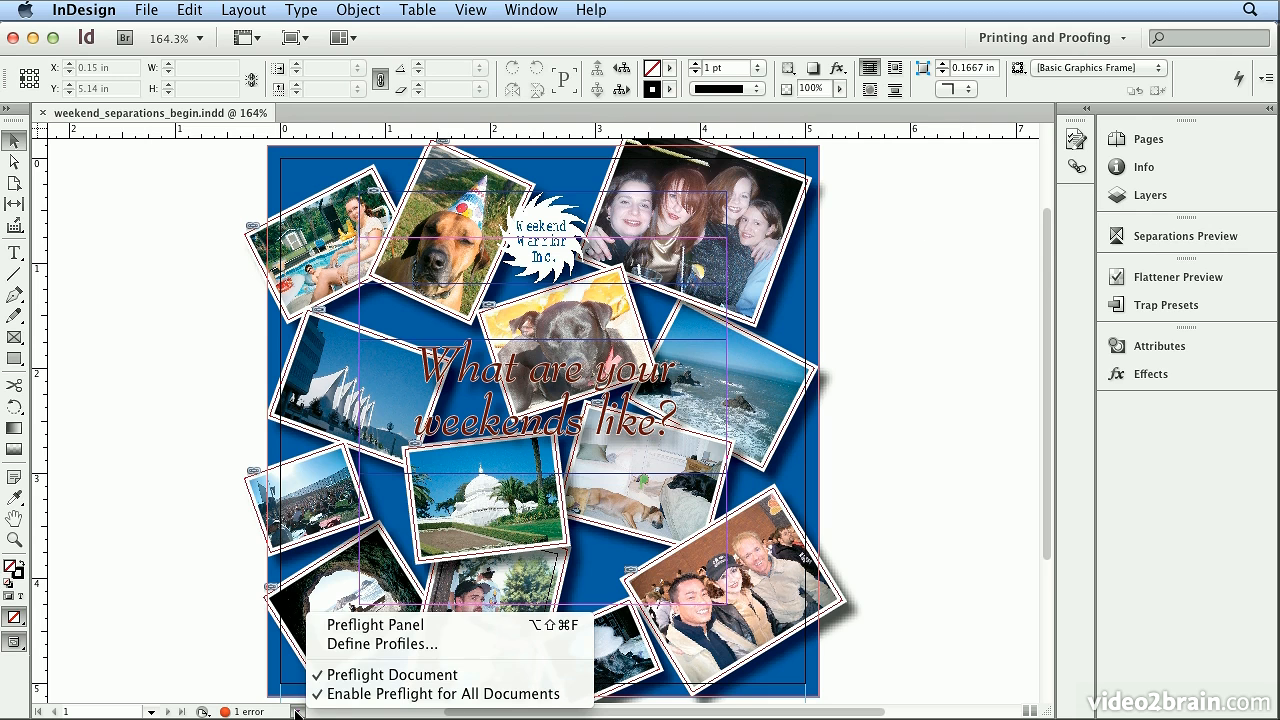
pyautogui.click(409, 627)
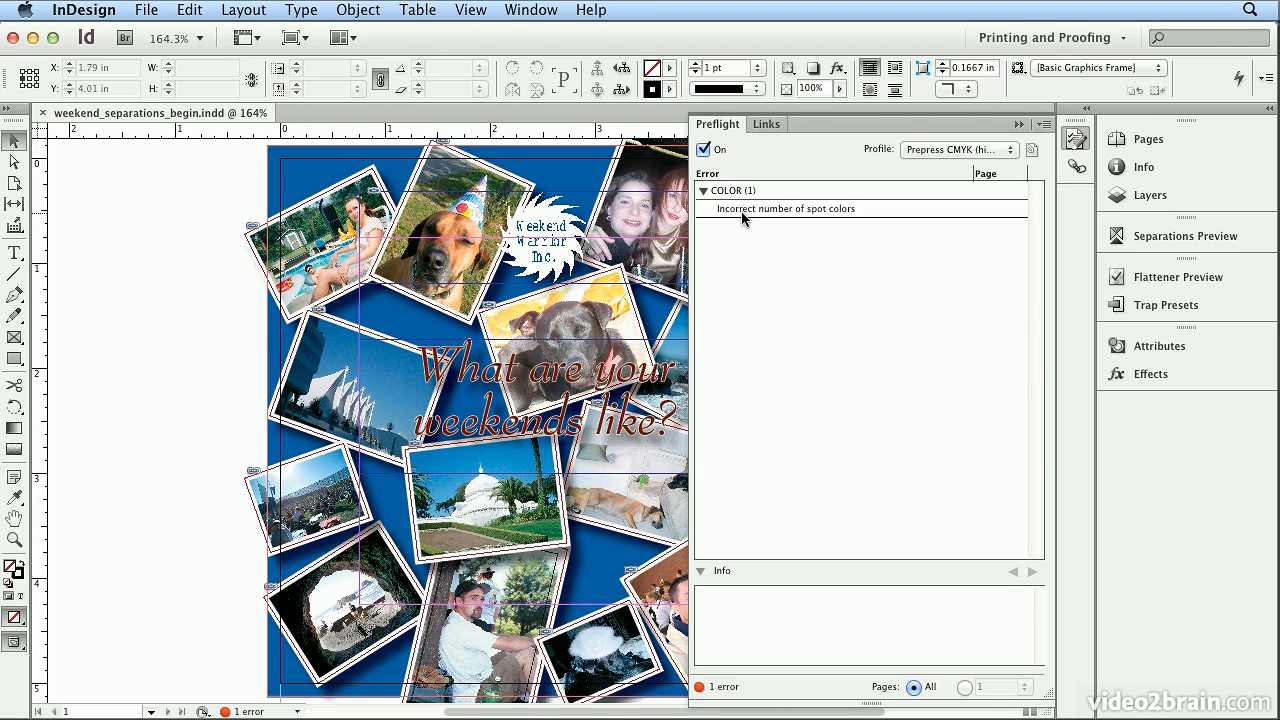
pyautogui.click(742, 210)
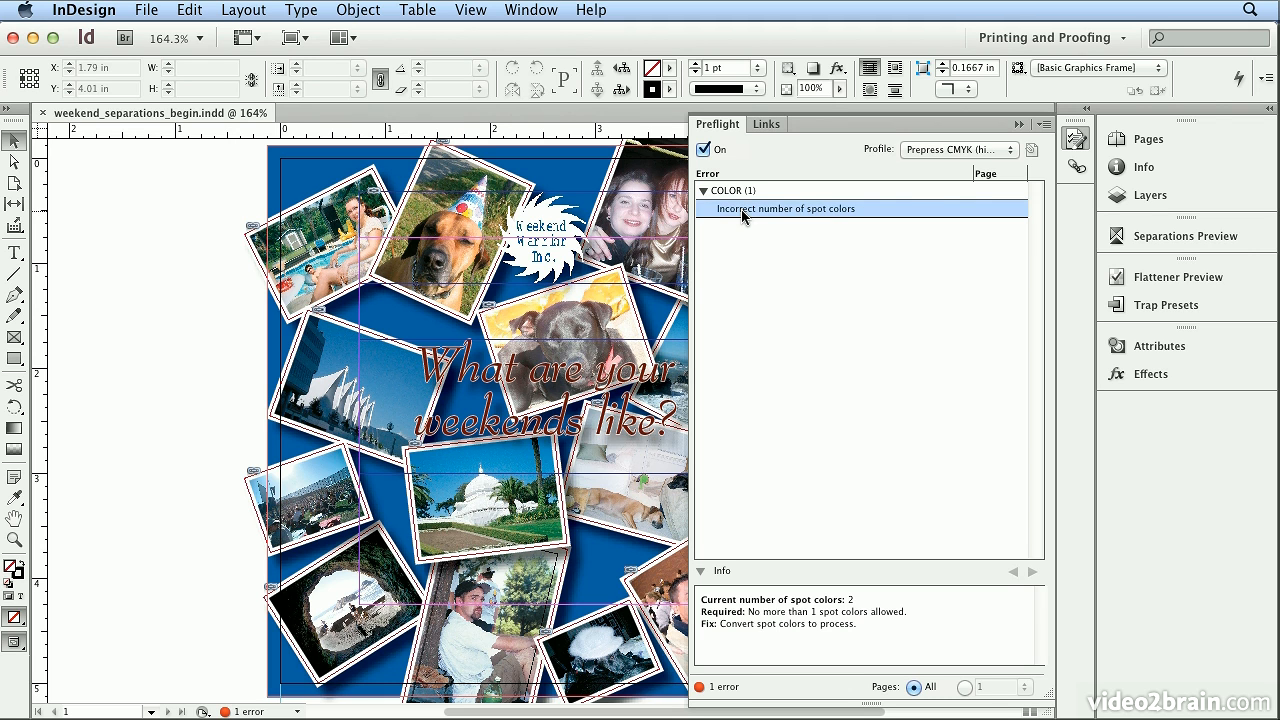
pyautogui.click(933, 151)
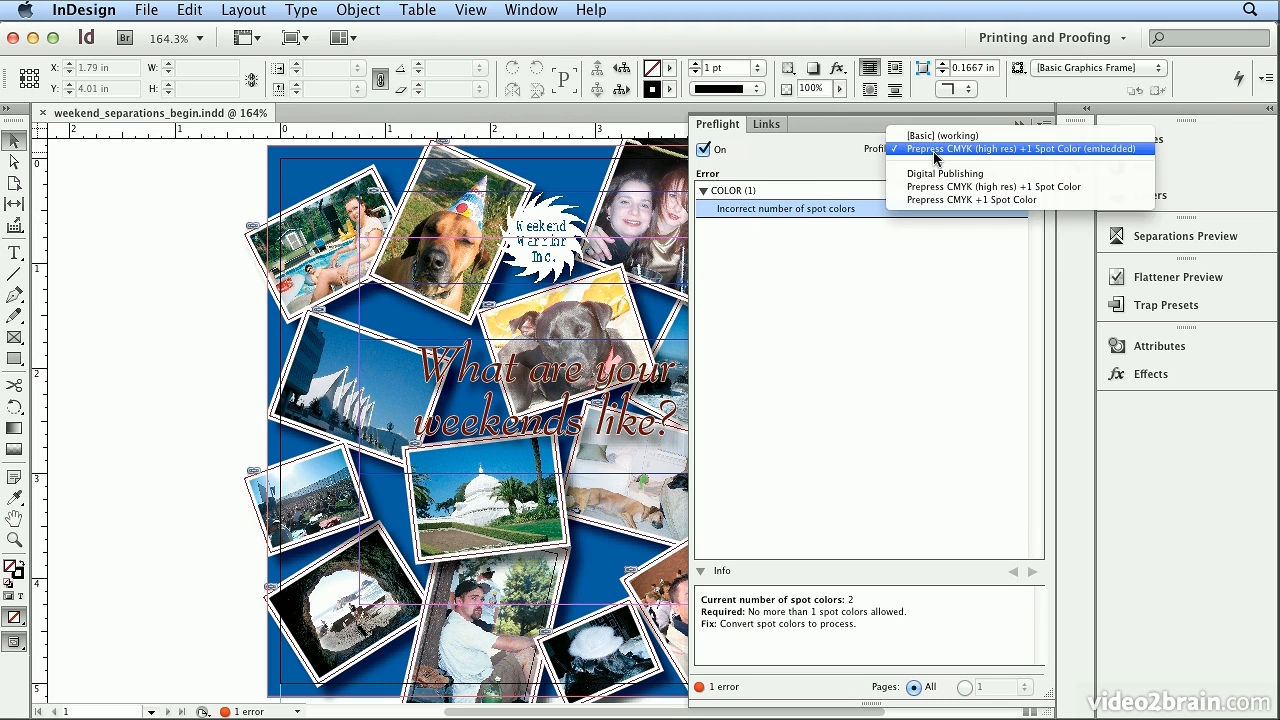
pyautogui.click(838, 160)
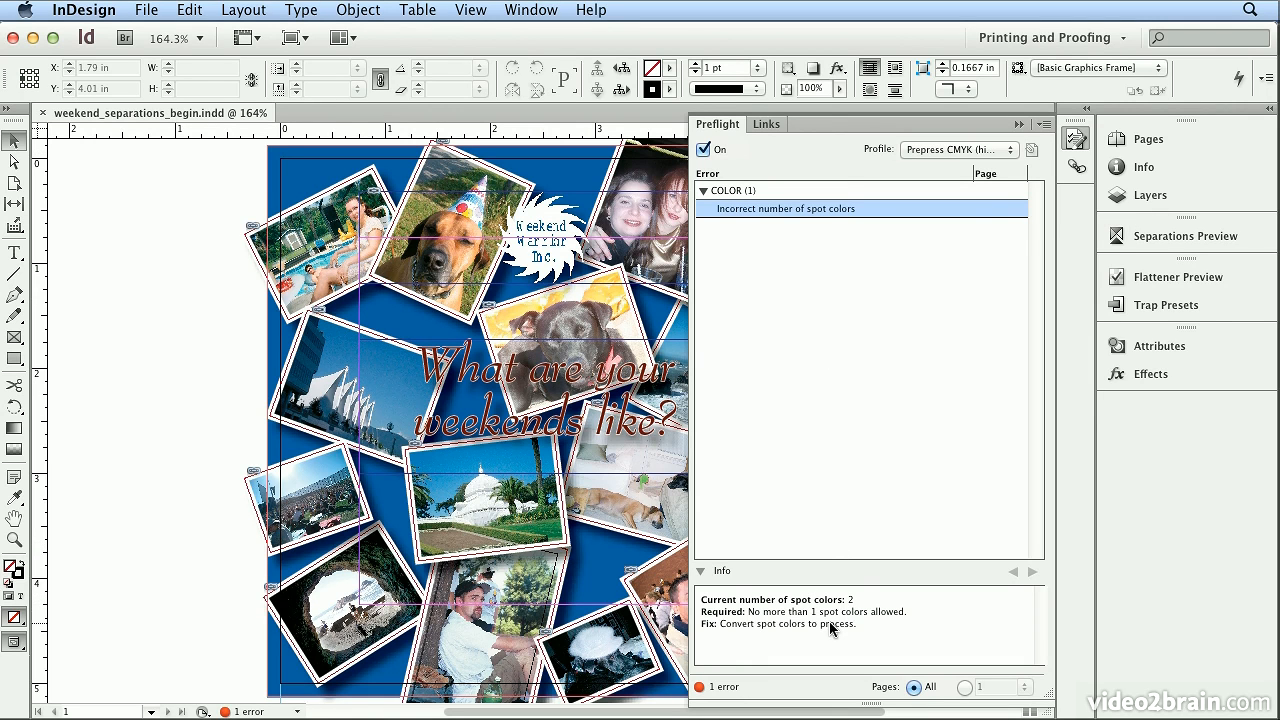
# Turn on the Separations view in Separations Preview, enlarge its ink list to show full names, and collapse Preflight.
pyautogui.click(1180, 236)
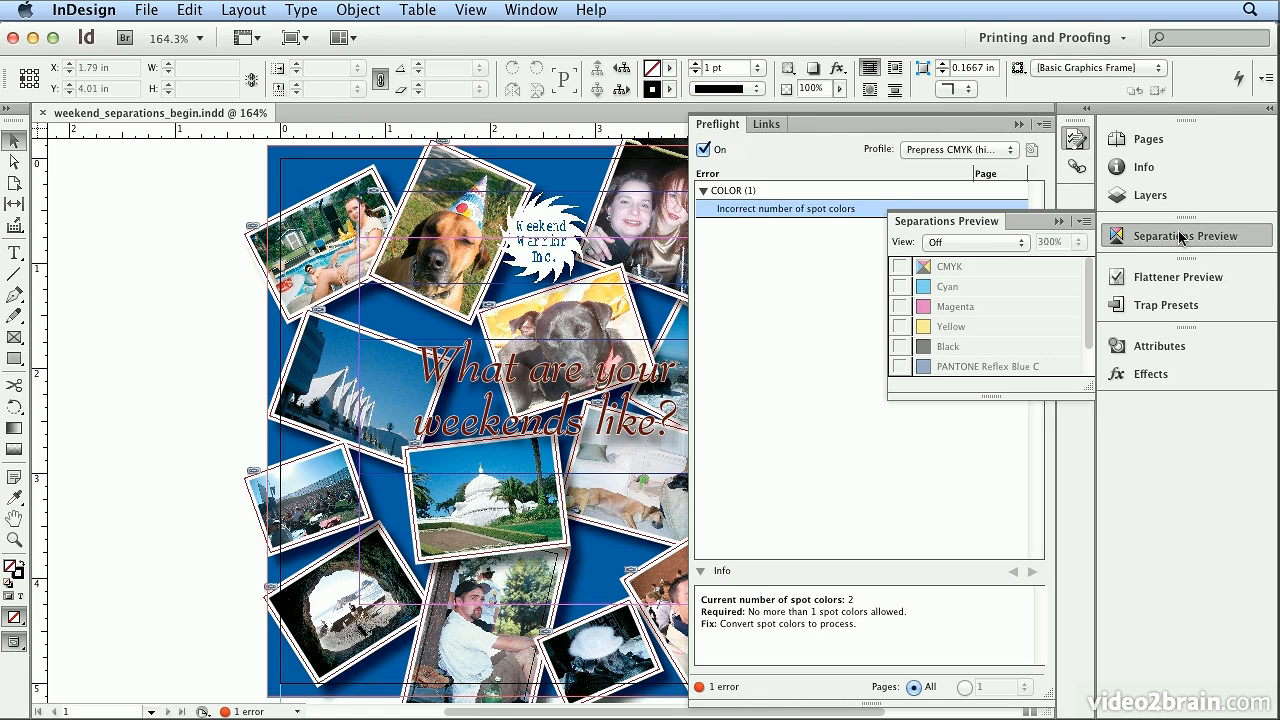
pyautogui.click(988, 250)
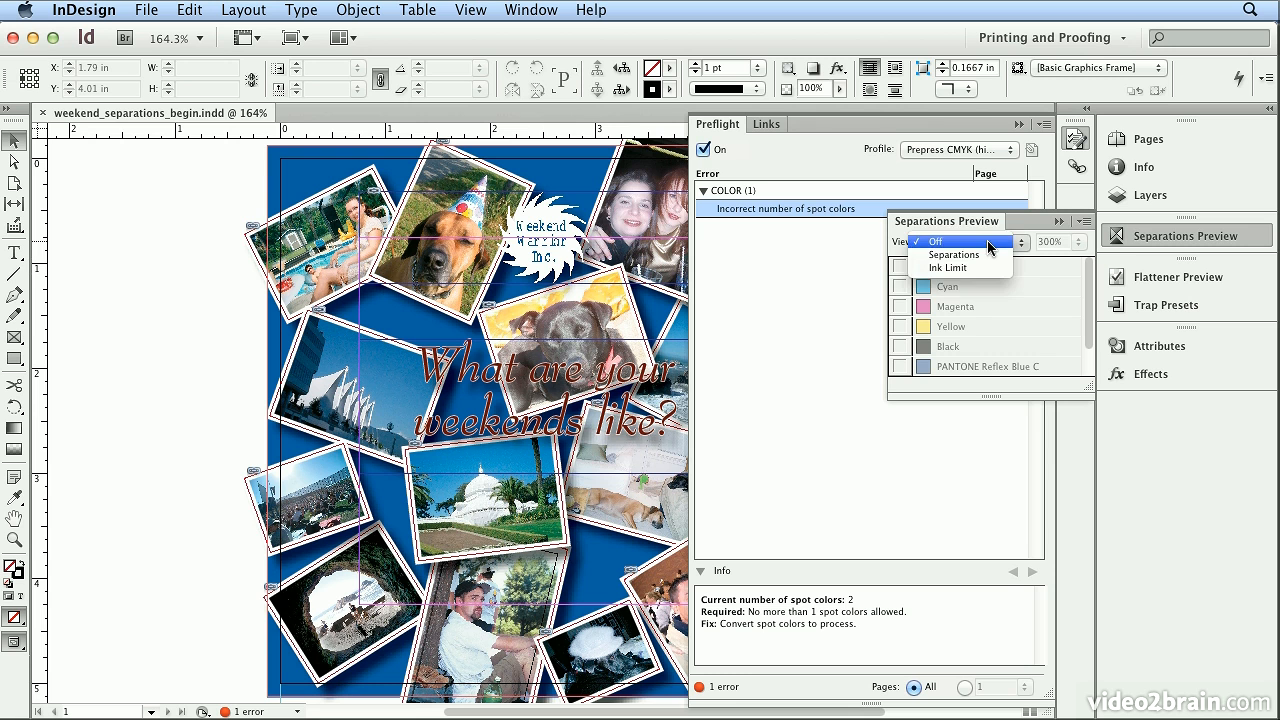
pyautogui.click(988, 255)
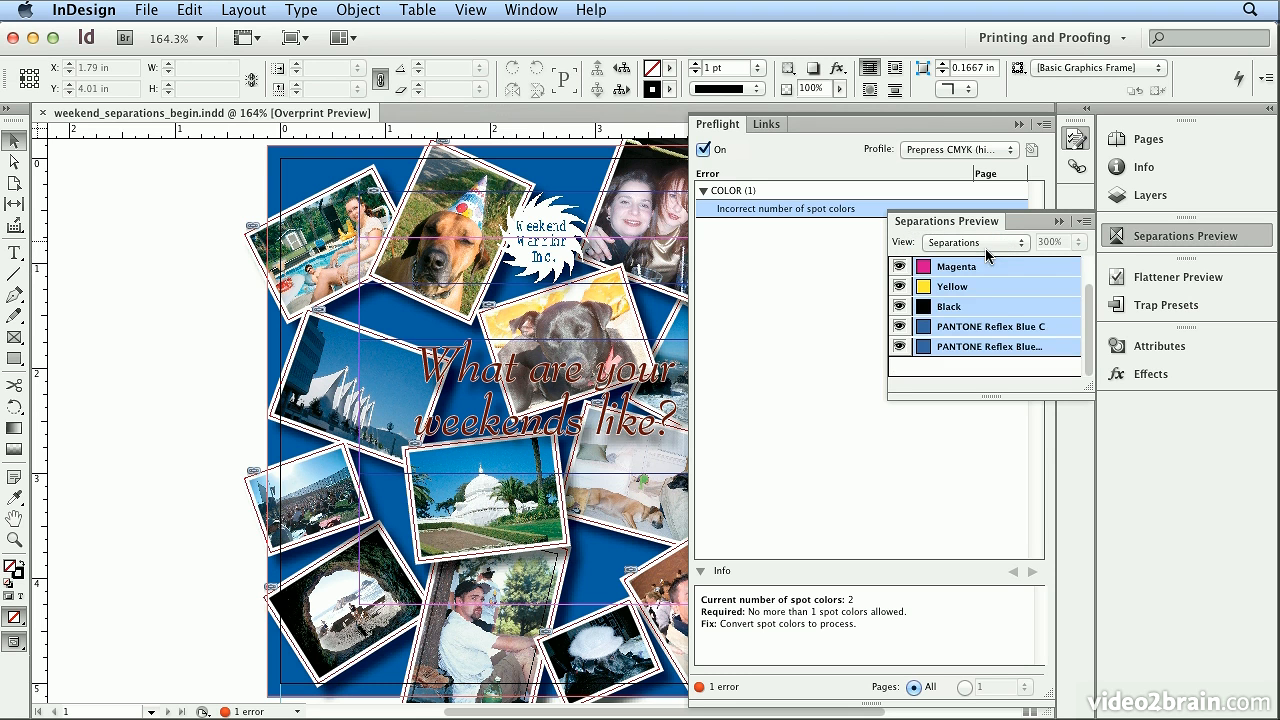
pyautogui.moveTo(1088, 389); pyautogui.dragTo(1083, 476)
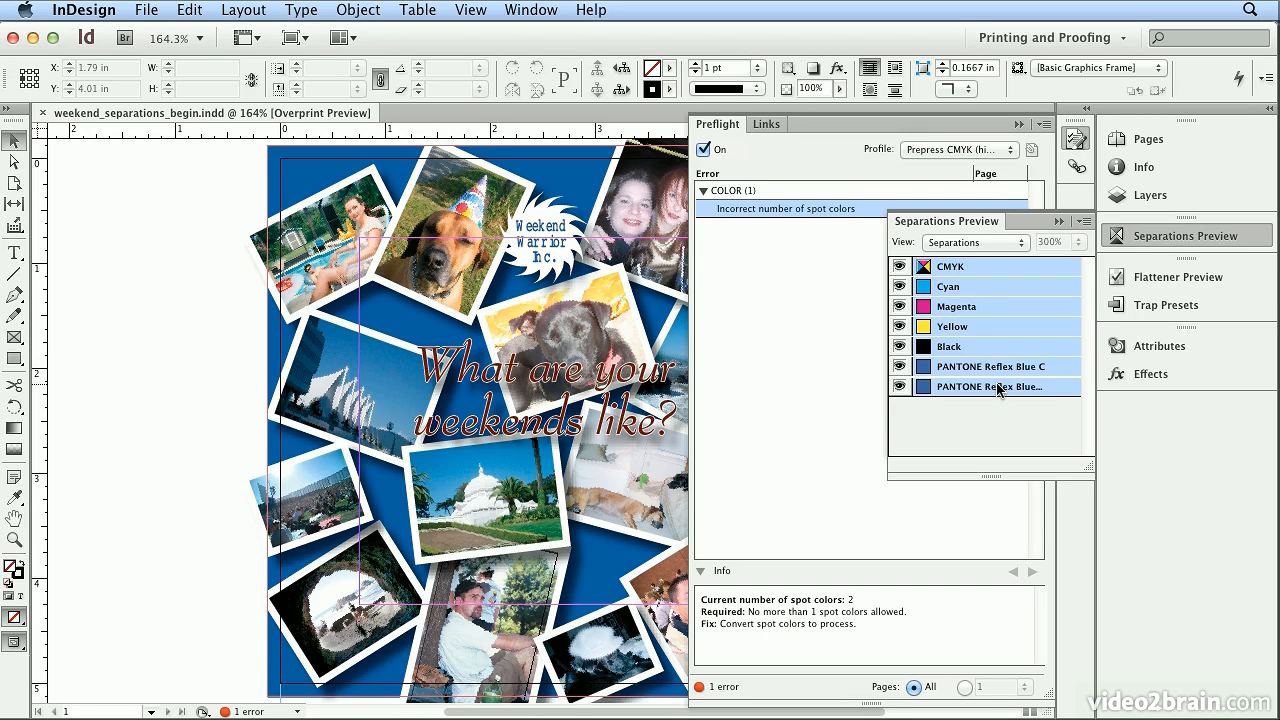
pyautogui.moveTo(887, 362); pyautogui.dragTo(848, 360)
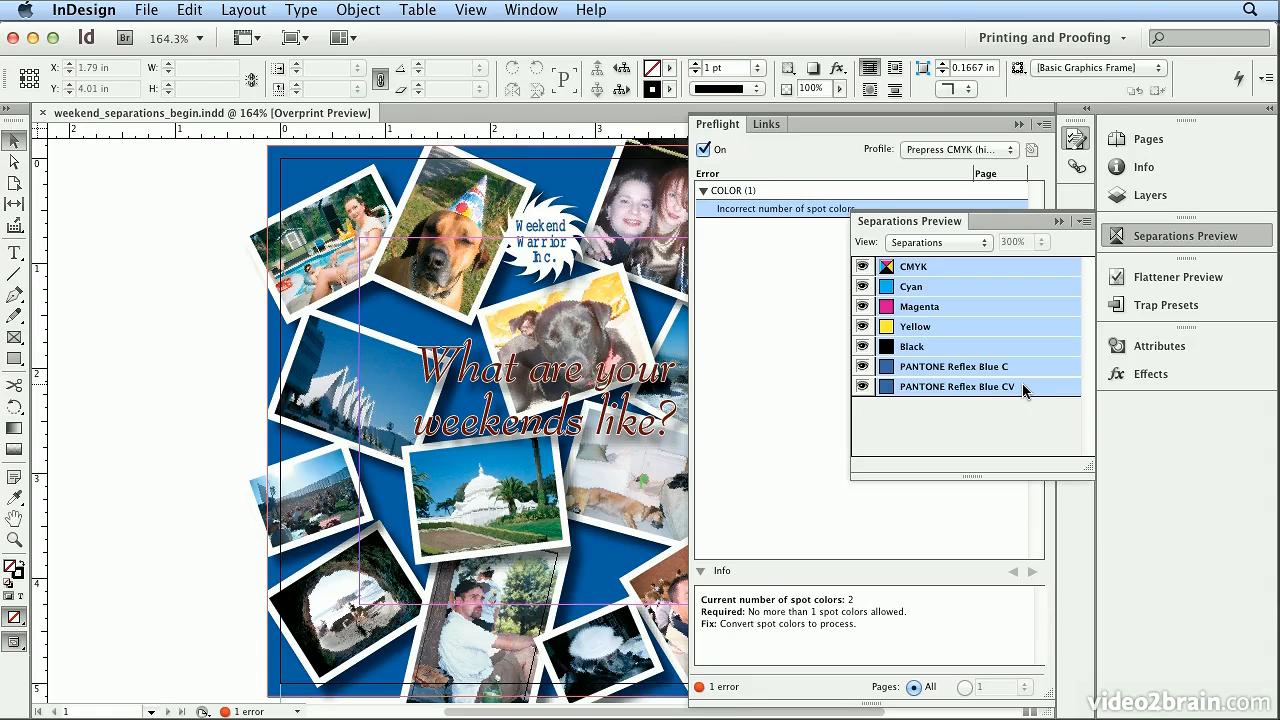
pyautogui.click(1075, 138)
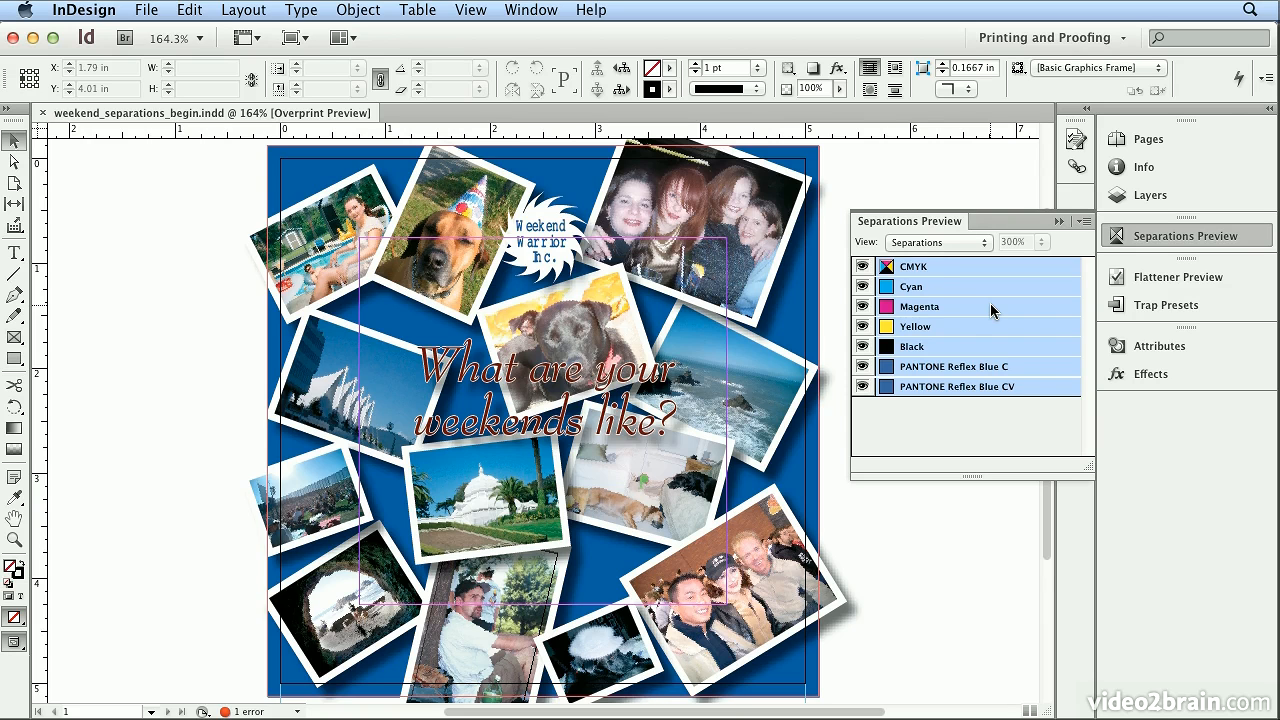
# Hide the CMYK plates and compare the PANTONE Reflex Blue C and PANTONE Reflex Blue CV plates individually.
pyautogui.click(862, 268)
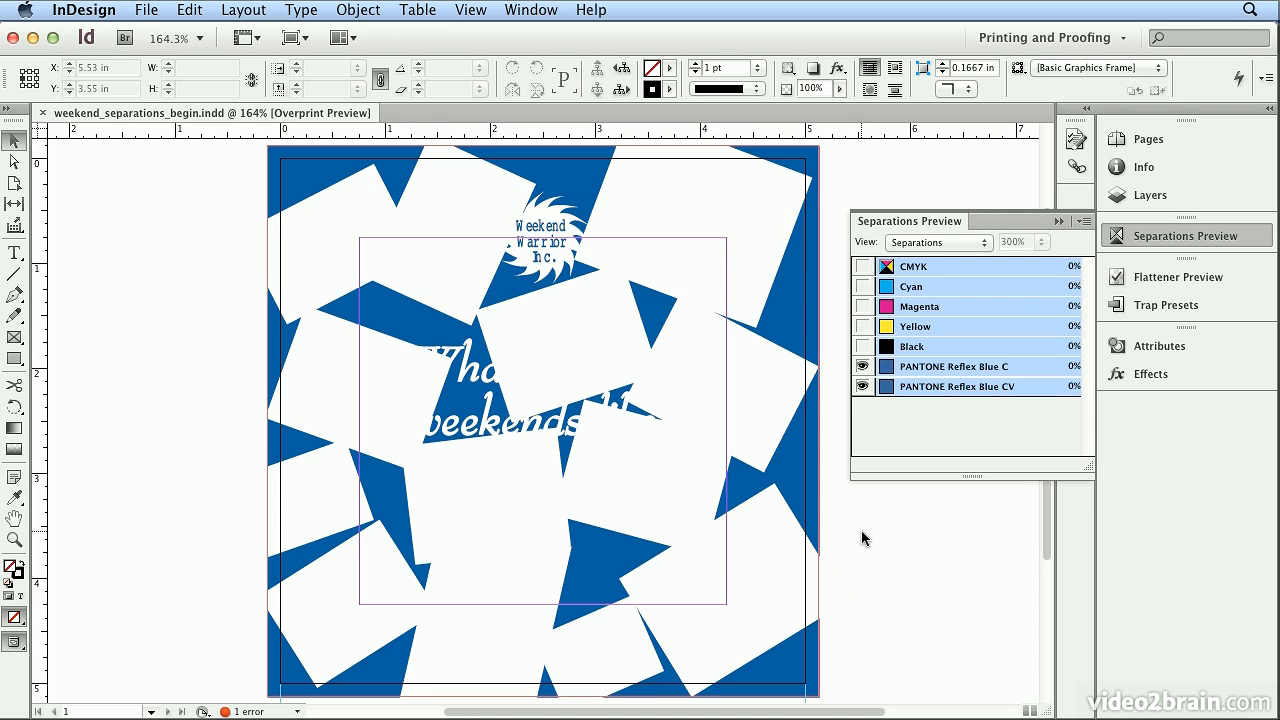
pyautogui.click(862, 386)
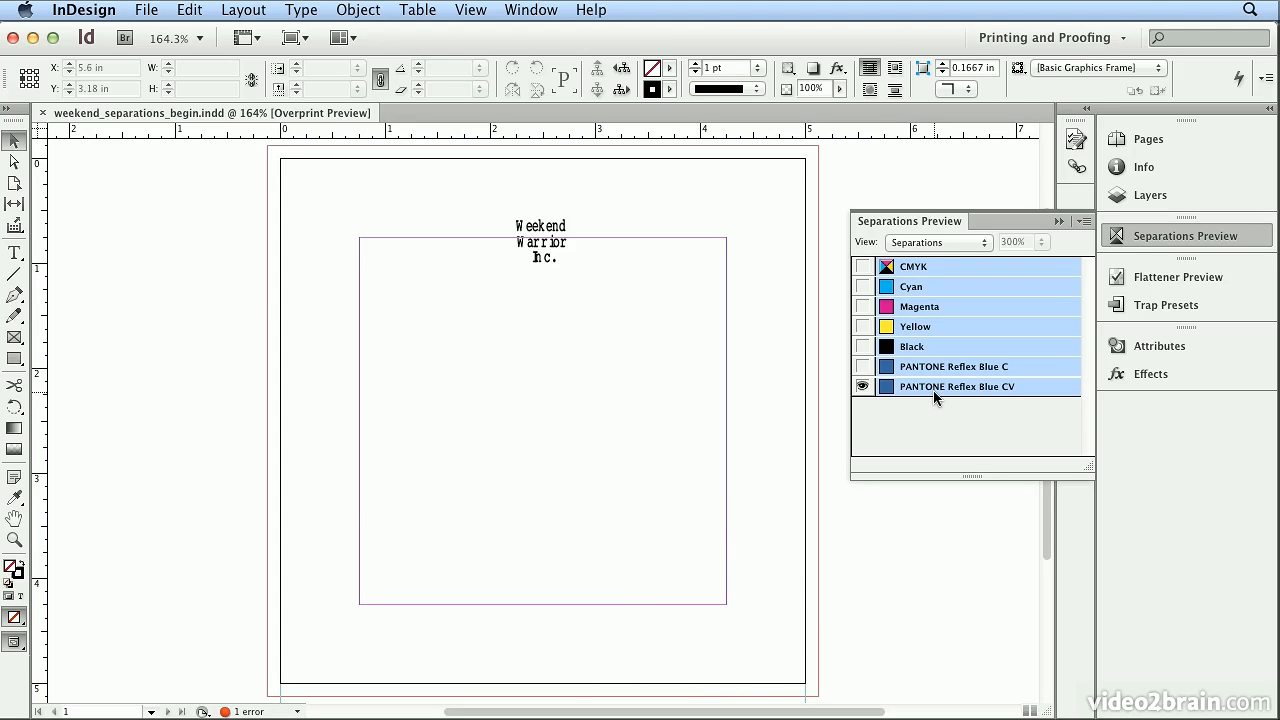
pyautogui.click(862, 367)
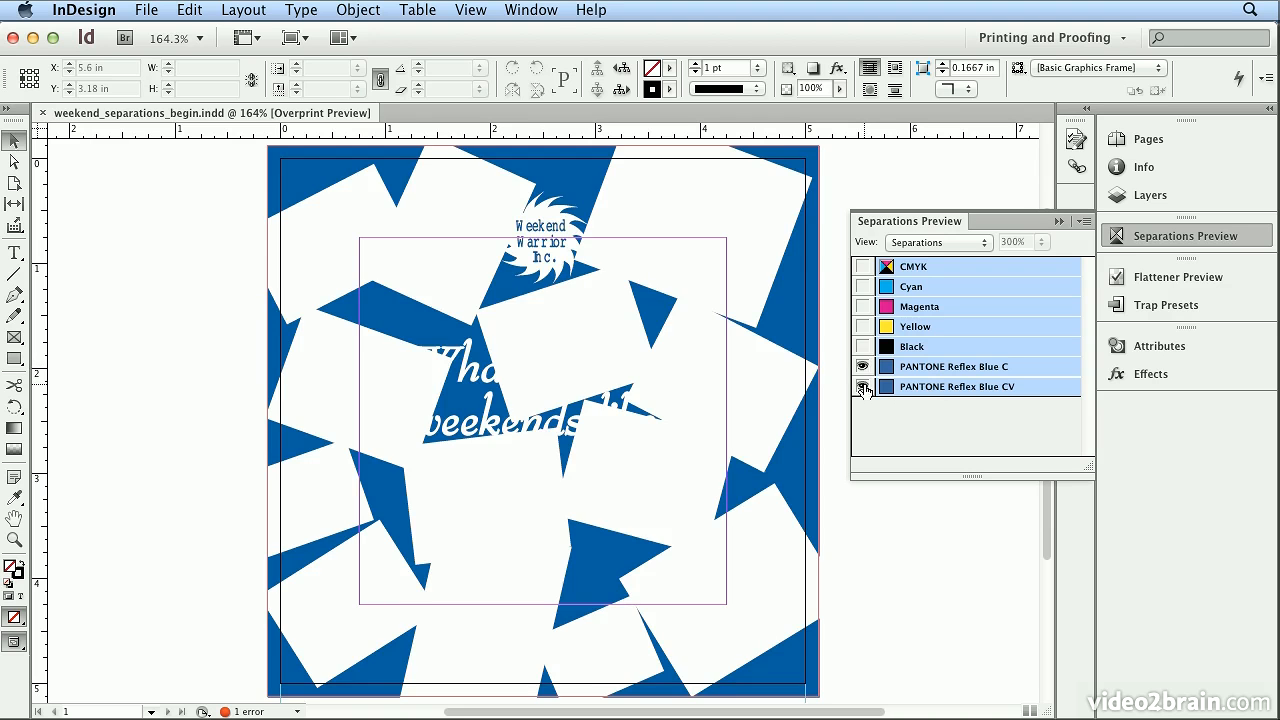
pyautogui.click(862, 386)
pyautogui.click(862, 386)
pyautogui.click(862, 386)
pyautogui.click(862, 386)
# Turn off Show Single Plates in Black, compare the two PANTONE plates in color, and show the CMYK plates again.
pyautogui.click(1085, 221)
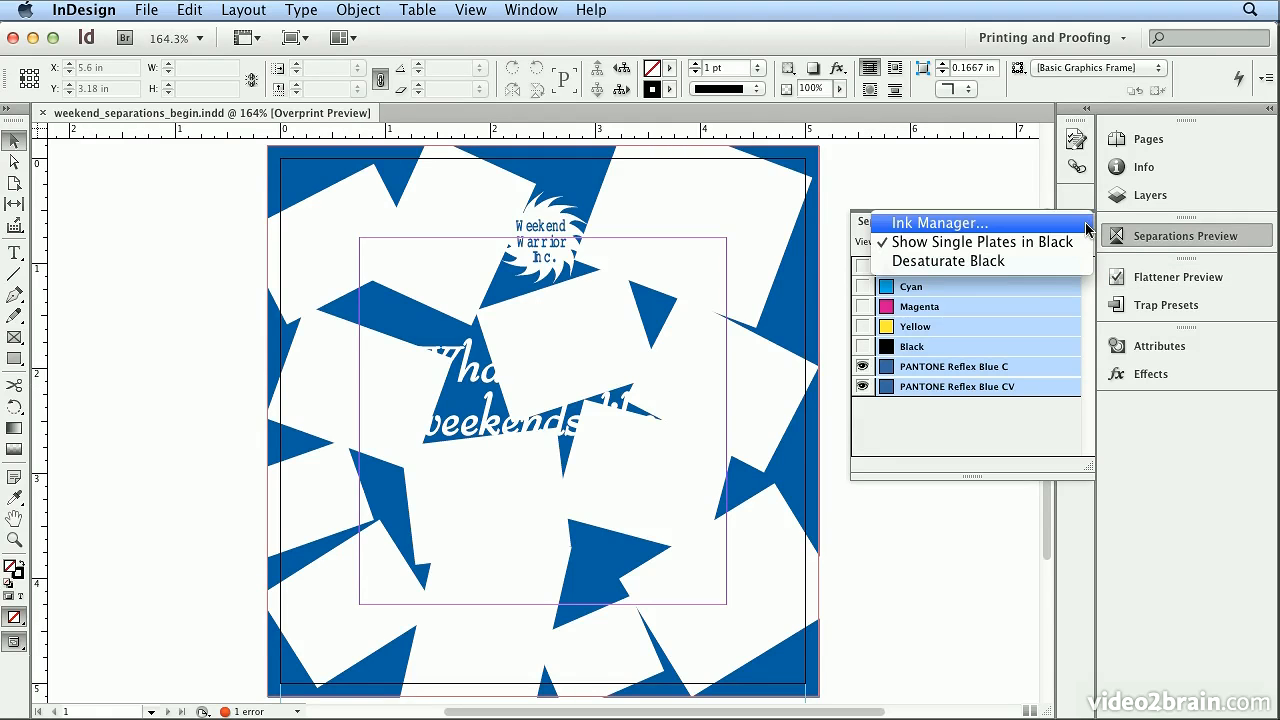
pyautogui.click(957, 245)
pyautogui.click(862, 366)
pyautogui.click(862, 366)
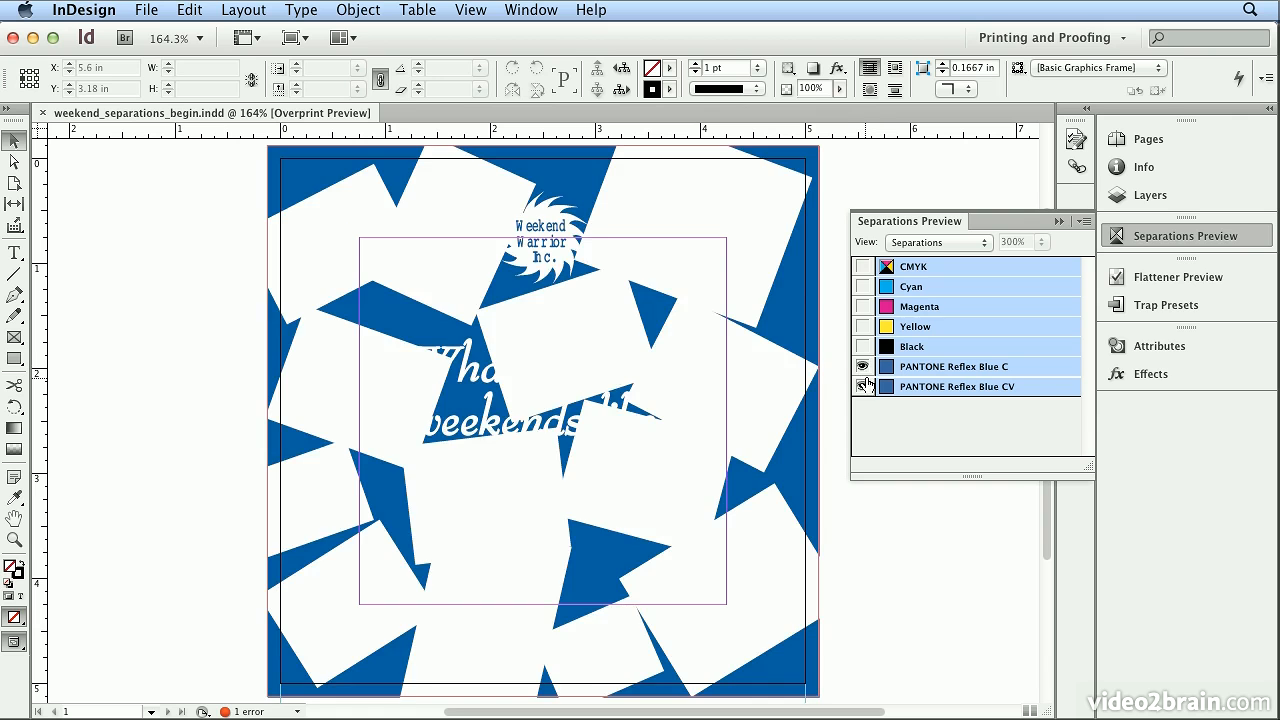
pyautogui.click(862, 386)
pyautogui.click(862, 387)
pyautogui.click(862, 266)
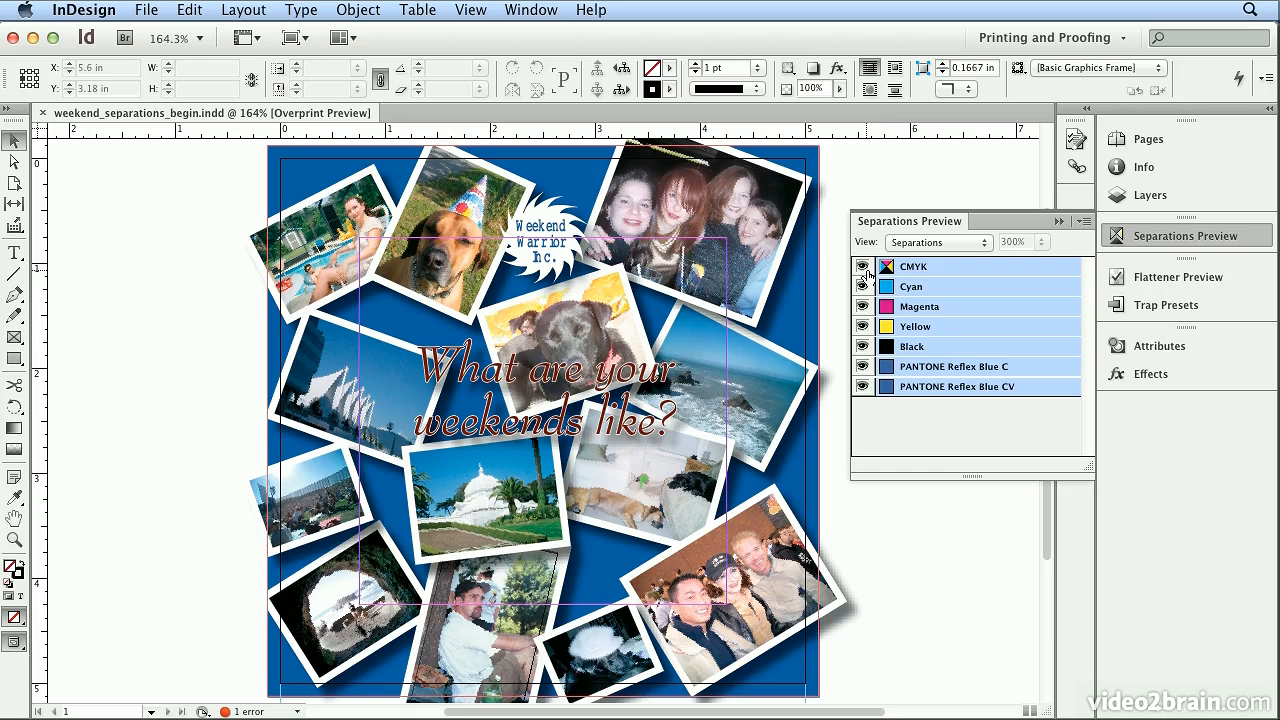
# In the Ink Manager, alias the PANTONE Reflex Blue CV ink to PANTONE Reflex Blue C.
pyautogui.click(1084, 222)
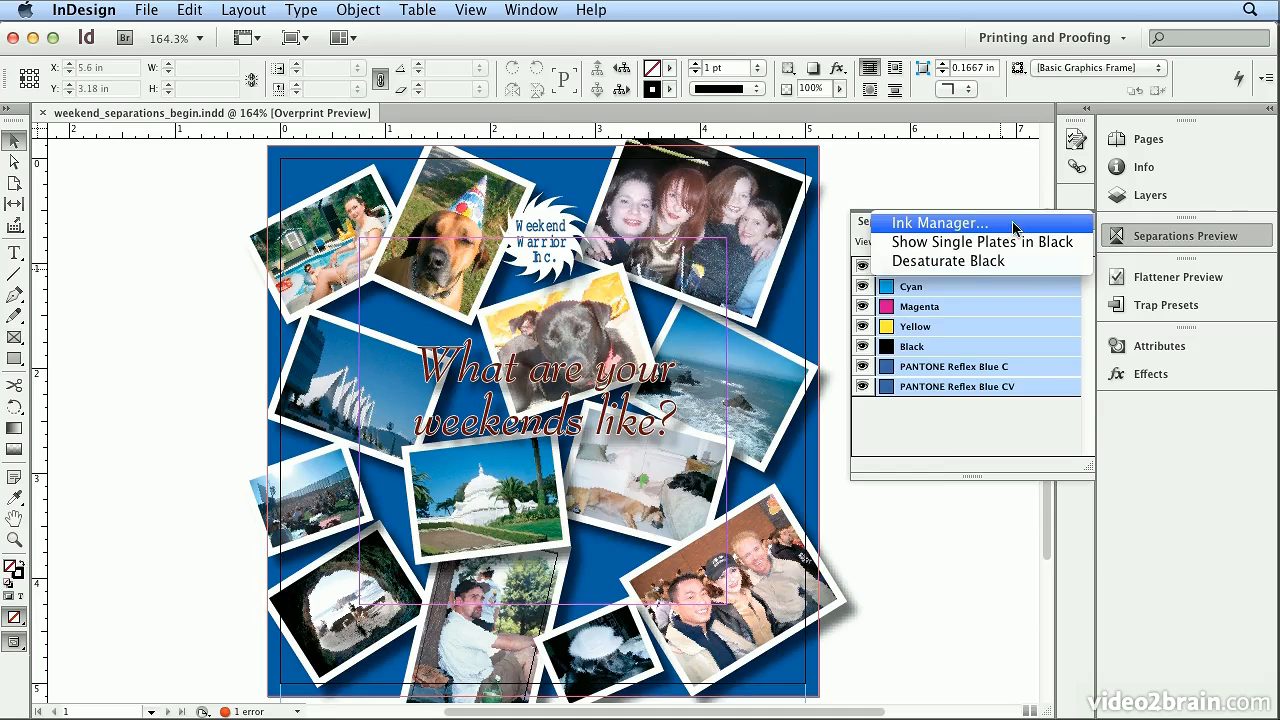
pyautogui.click(981, 222)
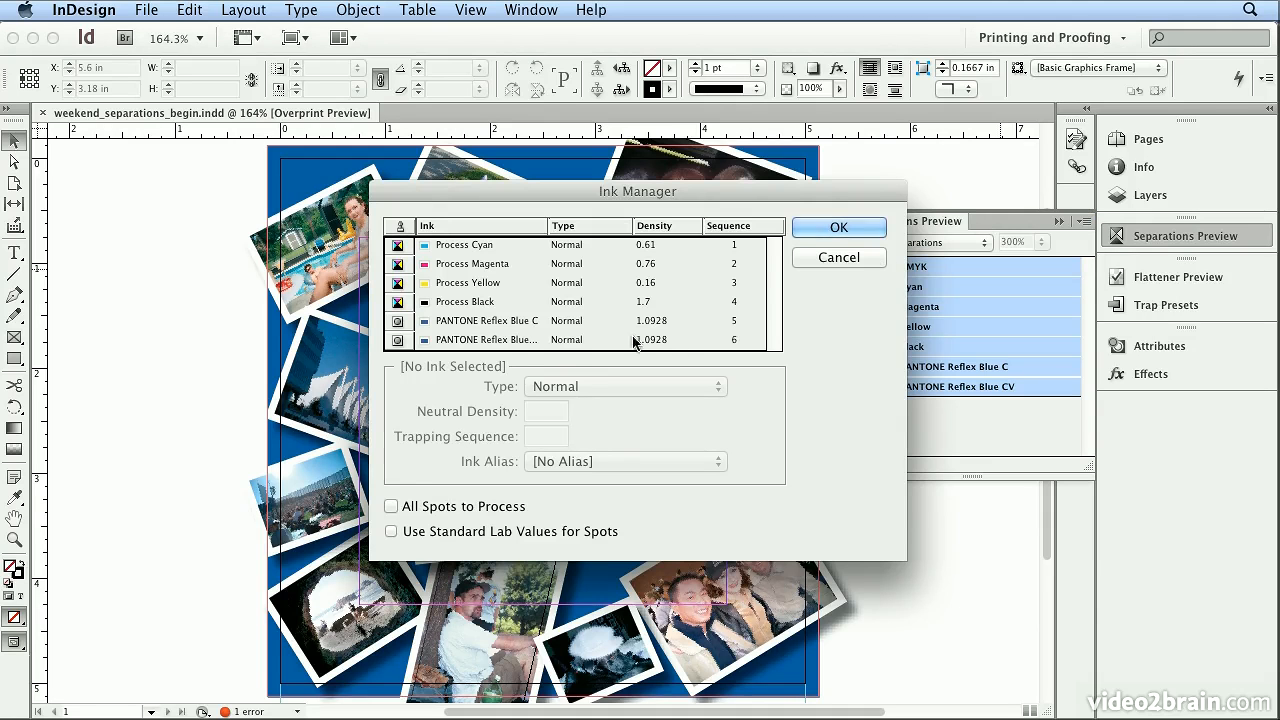
pyautogui.click(538, 341)
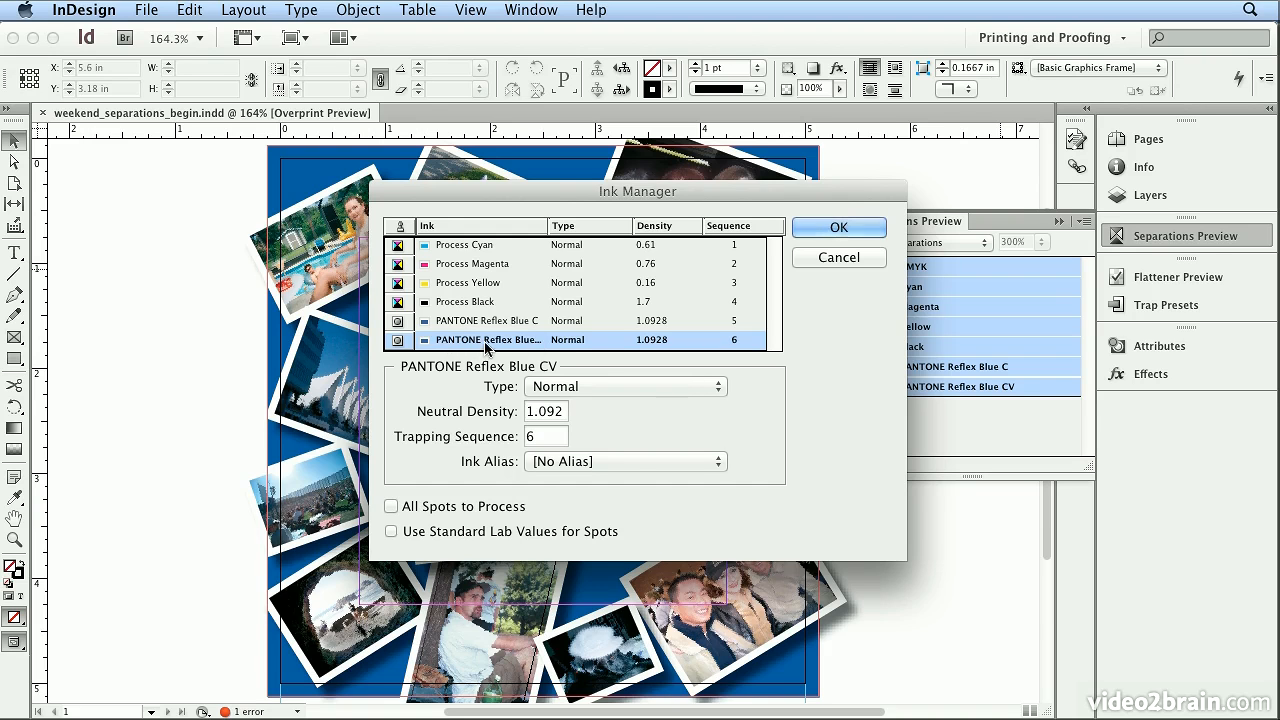
pyautogui.click(616, 462)
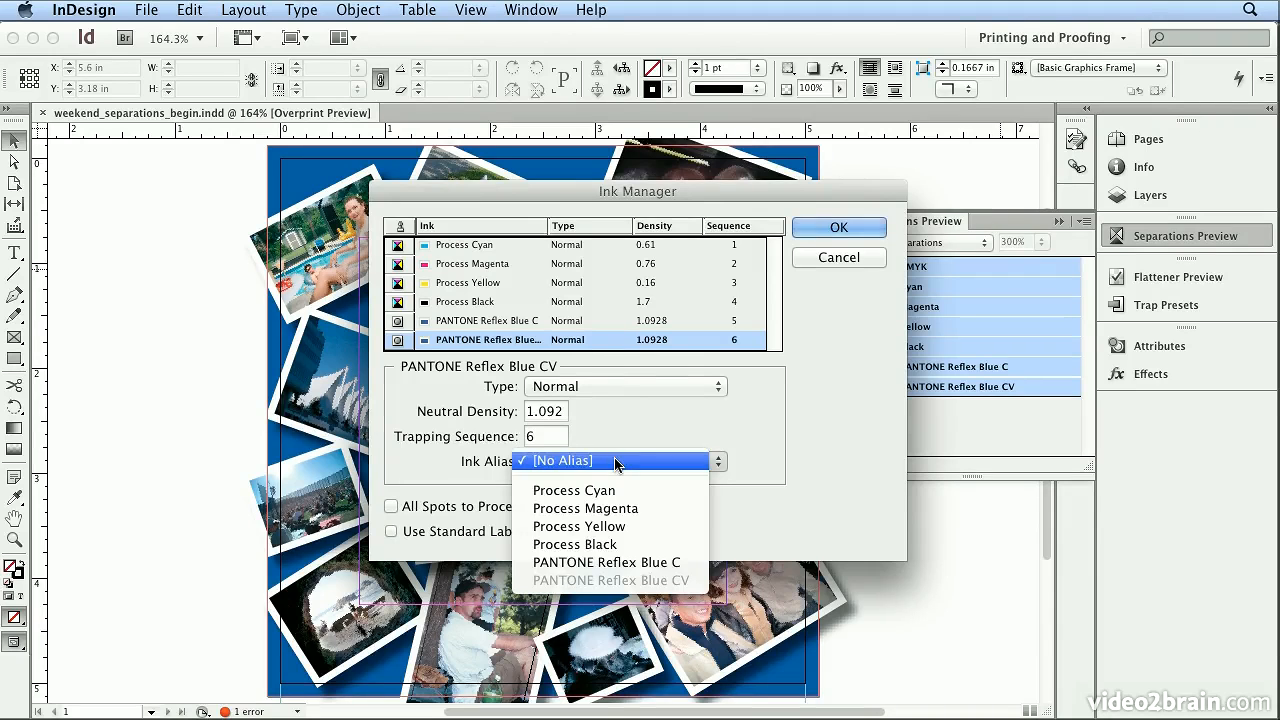
pyautogui.click(688, 563)
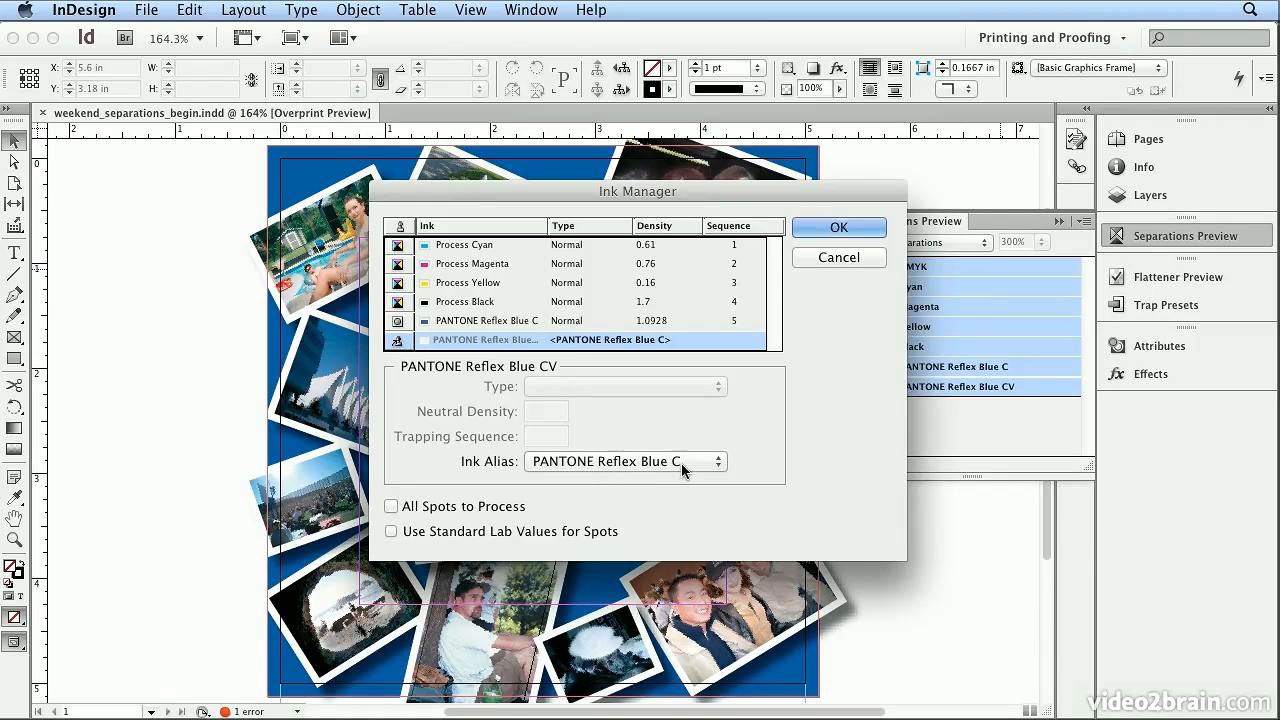
pyautogui.click(838, 229)
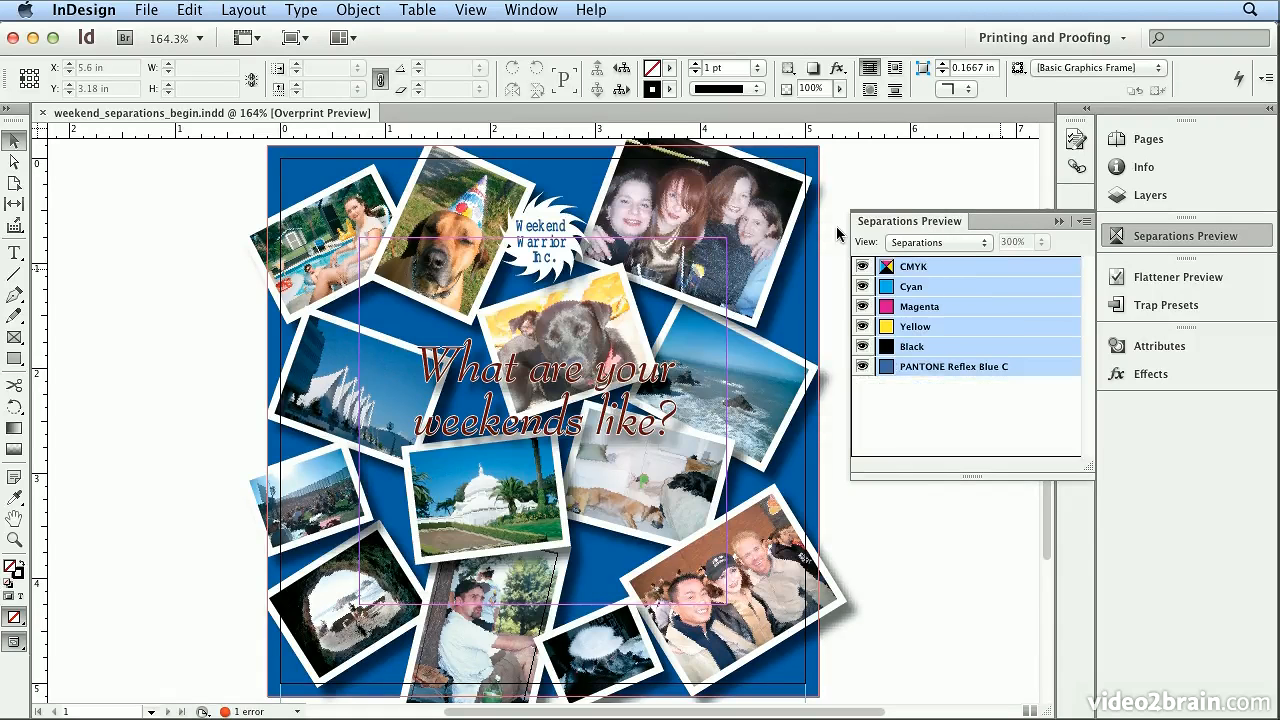
# Toggle the PANTONE Reflex Blue C plate off and on to check what prints on it.
pyautogui.click(863, 367)
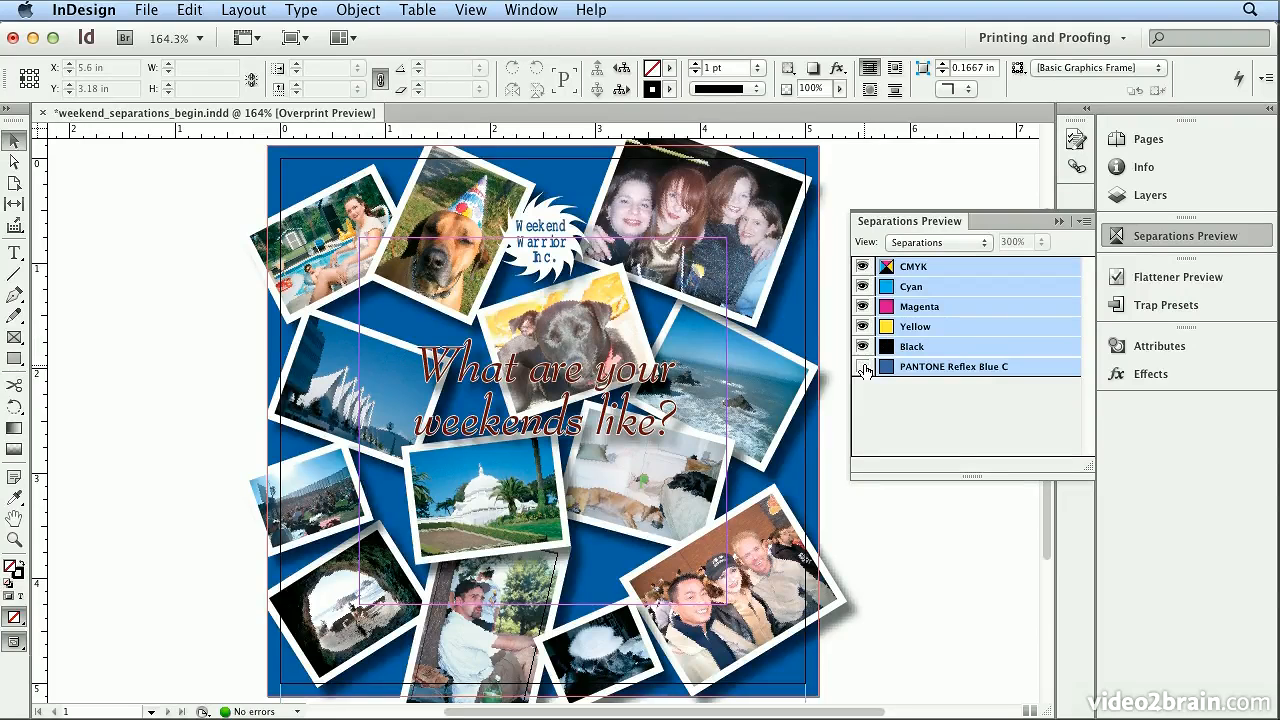
pyautogui.click(863, 367)
pyautogui.click(863, 367)
pyautogui.click(863, 367)
# Select the Weekend Warrior Inc. logo frame and magnify it to 600%.
pyautogui.click(570, 238)
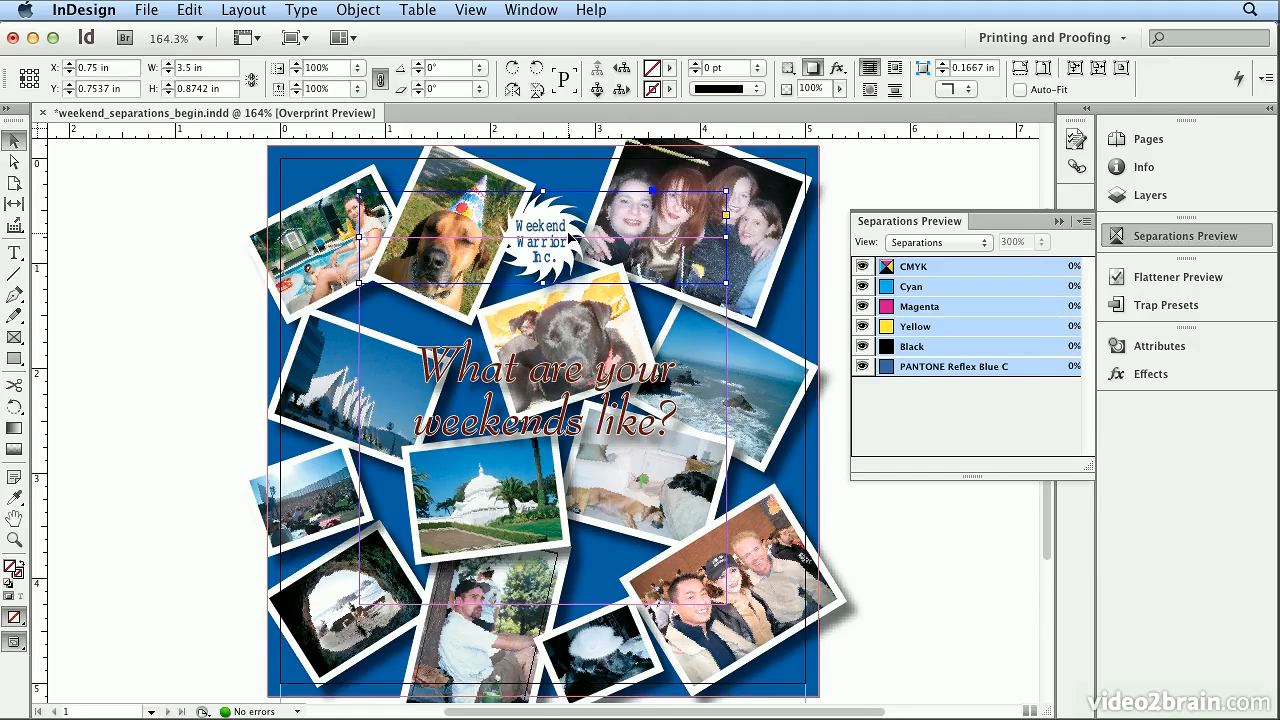
pyautogui.press('super+4')
pyautogui.press('super+equal')
pyautogui.press('super+equal')
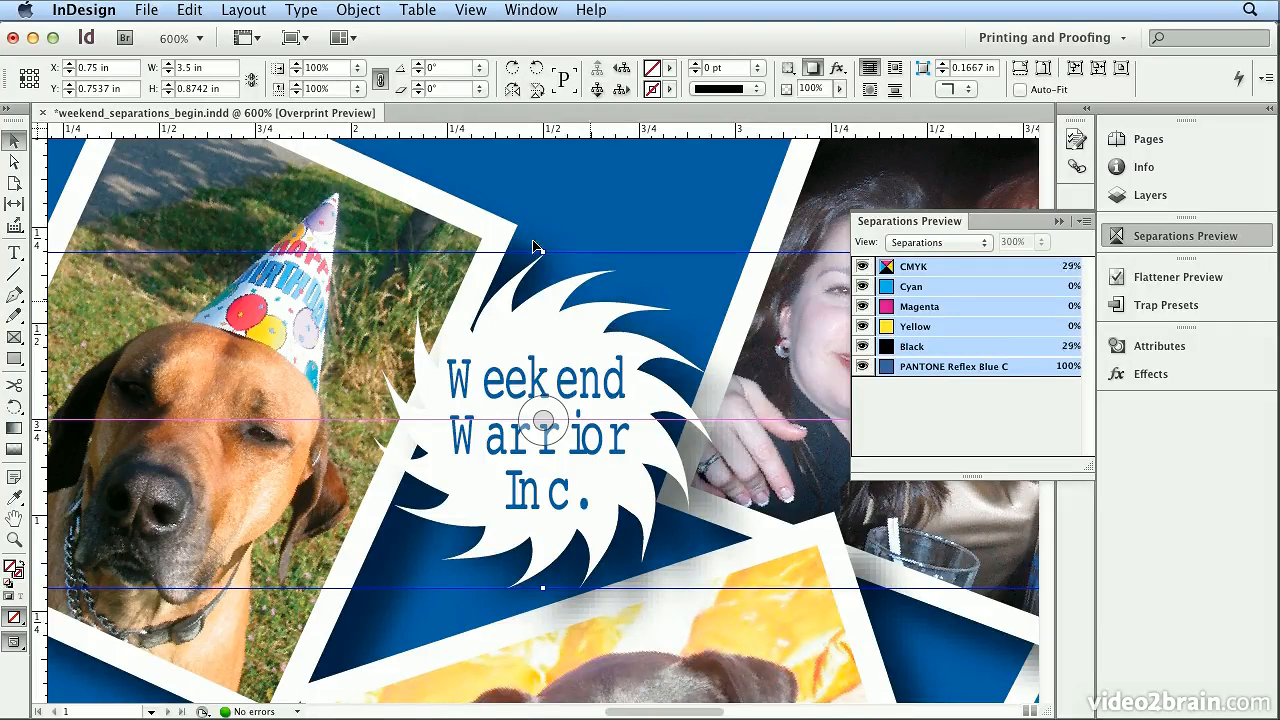
# Inspect the FloodStd font entry in the document's font list using Find Font, leaving the fonts unchanged.
pyautogui.click(316, 12)
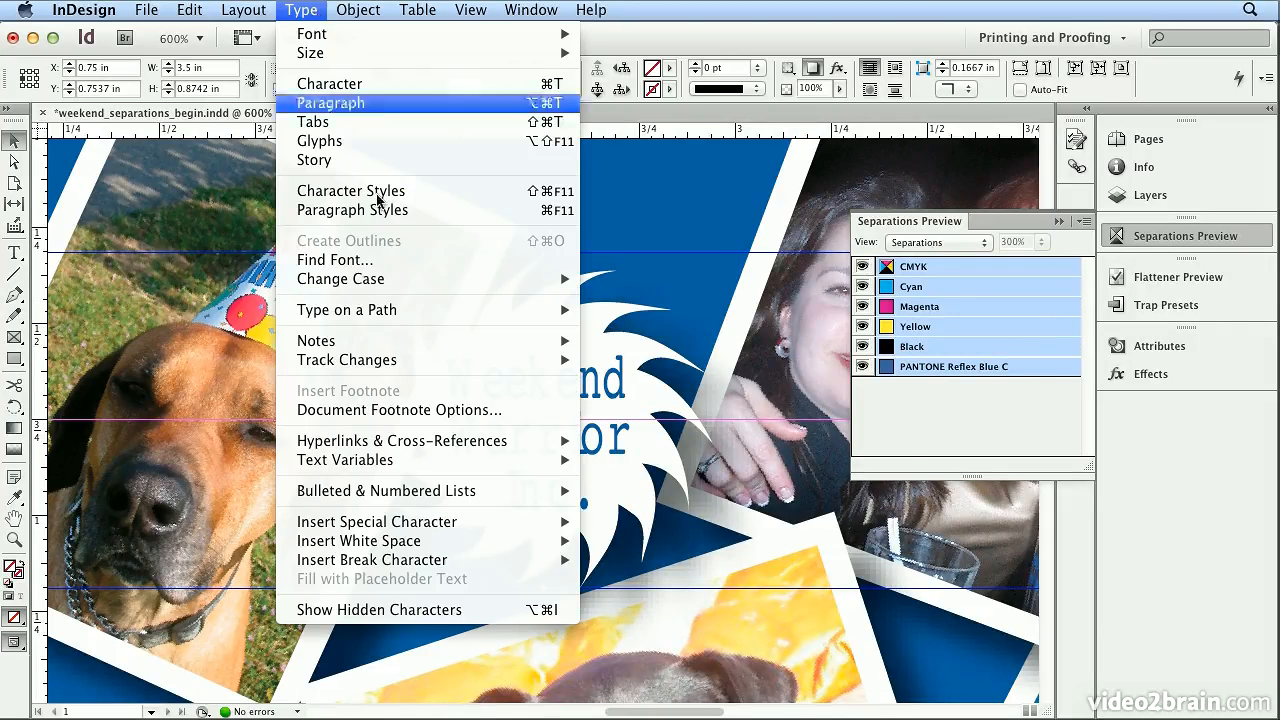
pyautogui.click(335, 260)
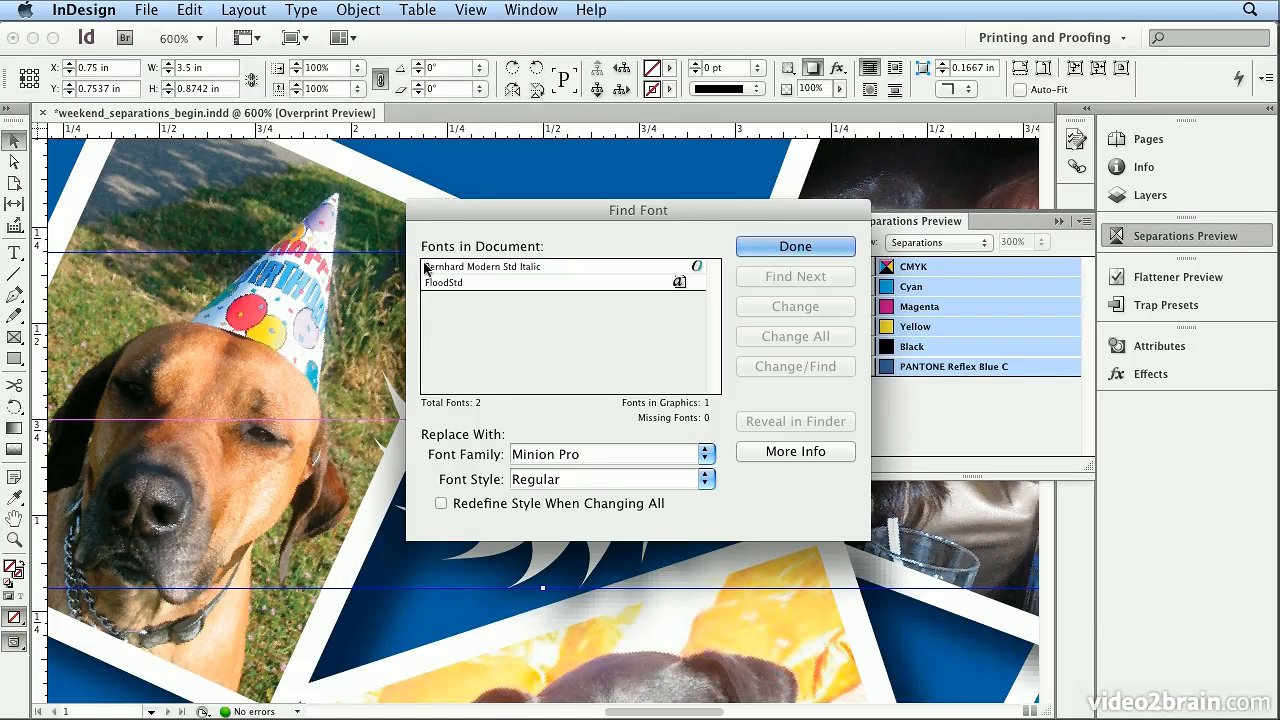
pyautogui.click(470, 284)
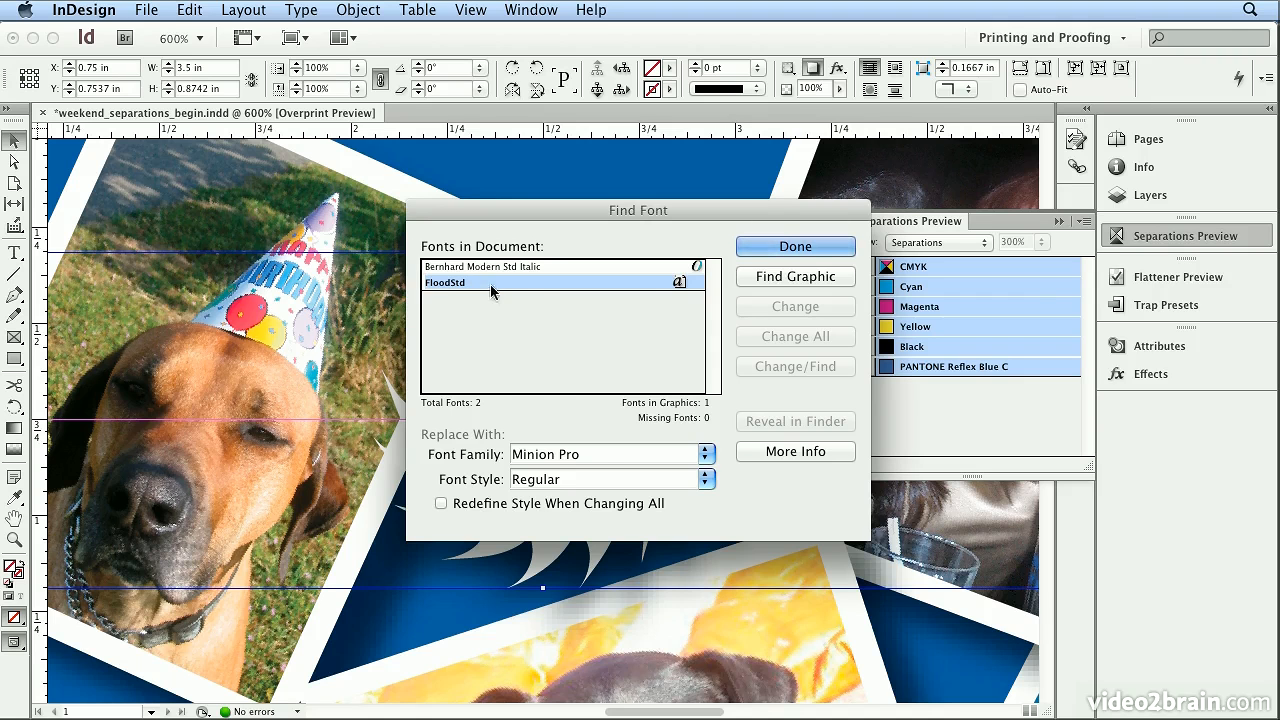
pyautogui.click(785, 246)
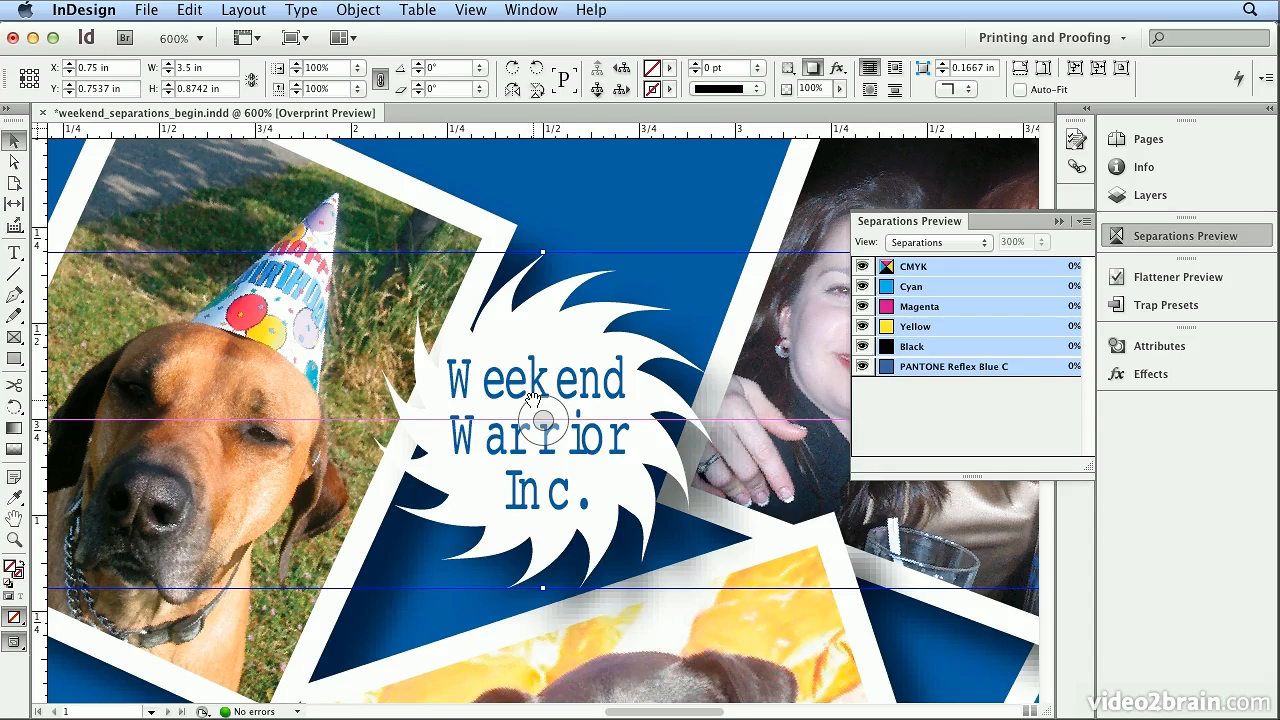
# Relink the selected weekend_warrior_logo.eps graphic to weekend_warrior_logo.ai from the Links folder.
pyautogui.click(1075, 167)
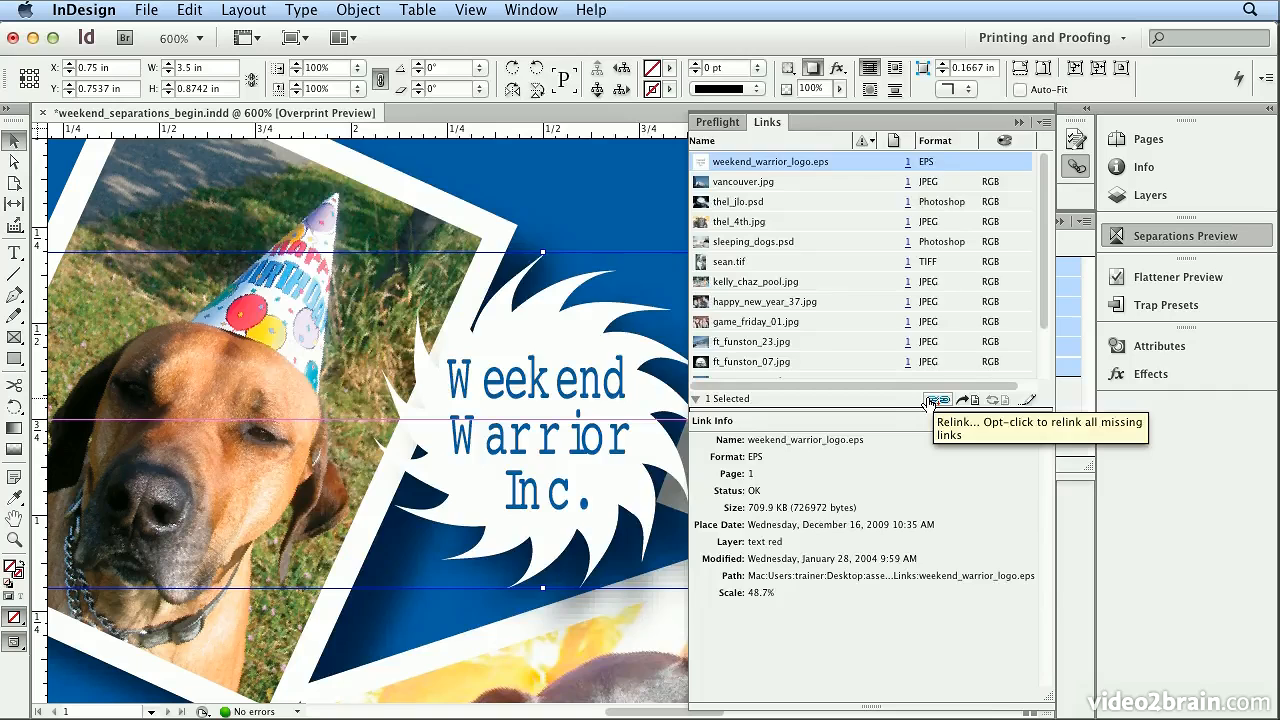
pyautogui.click(929, 401)
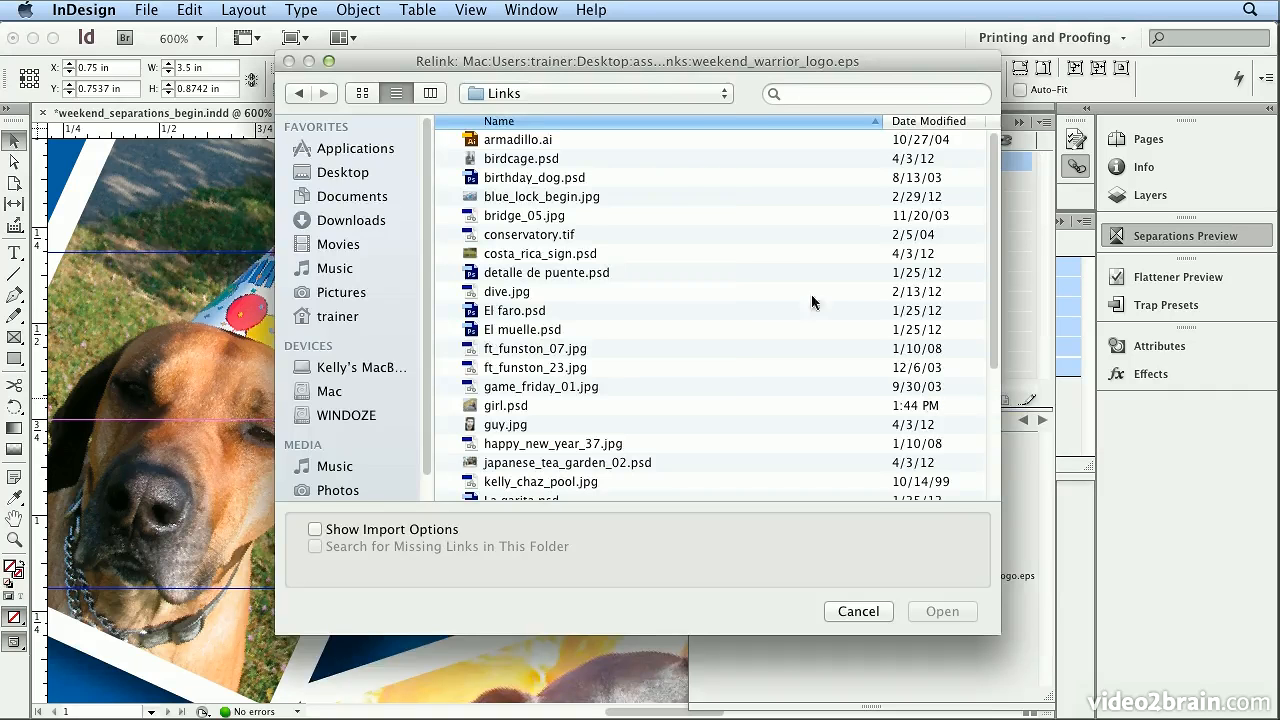
pyautogui.click(631, 94)
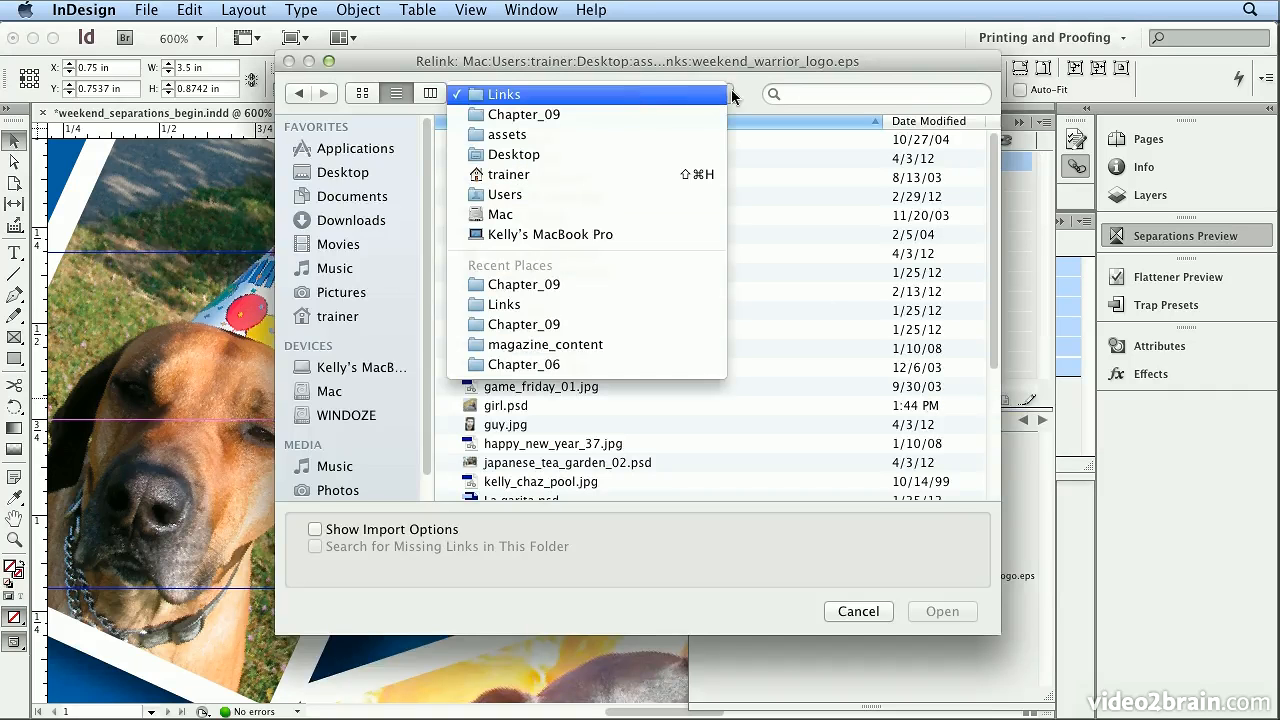
pyautogui.click(630, 94)
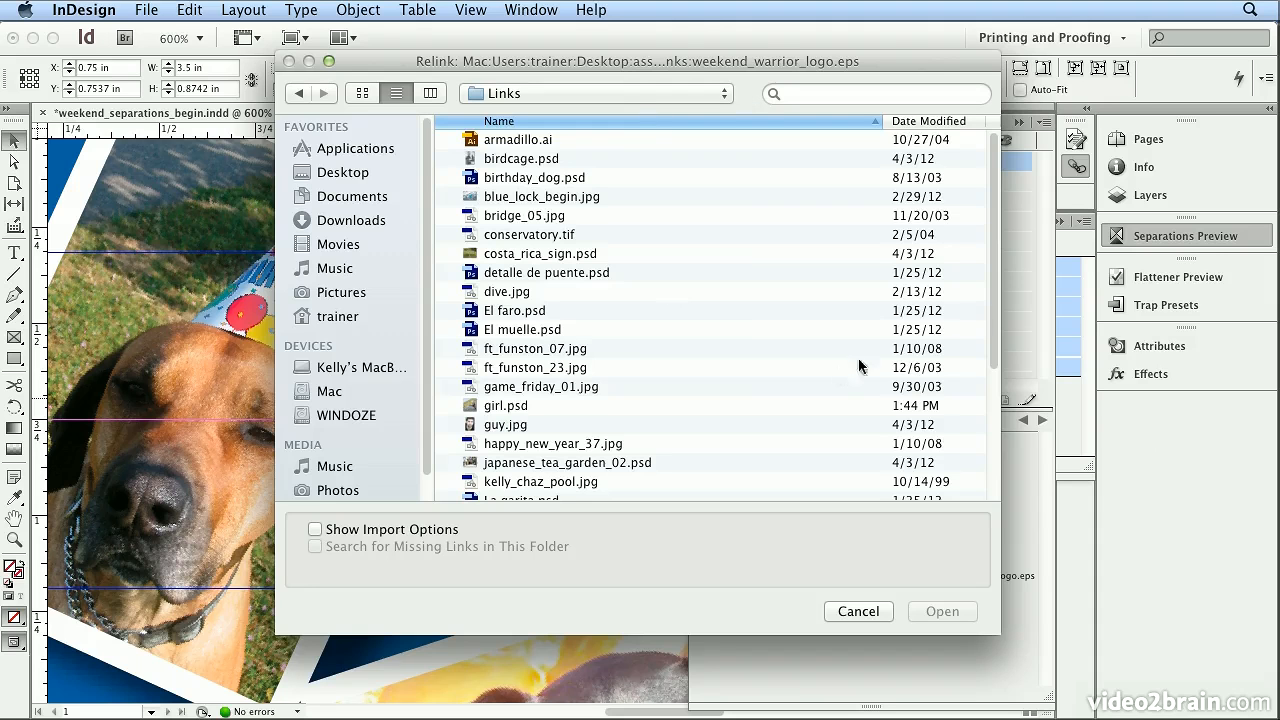
pyautogui.moveTo(993, 263); pyautogui.dragTo(993, 442)
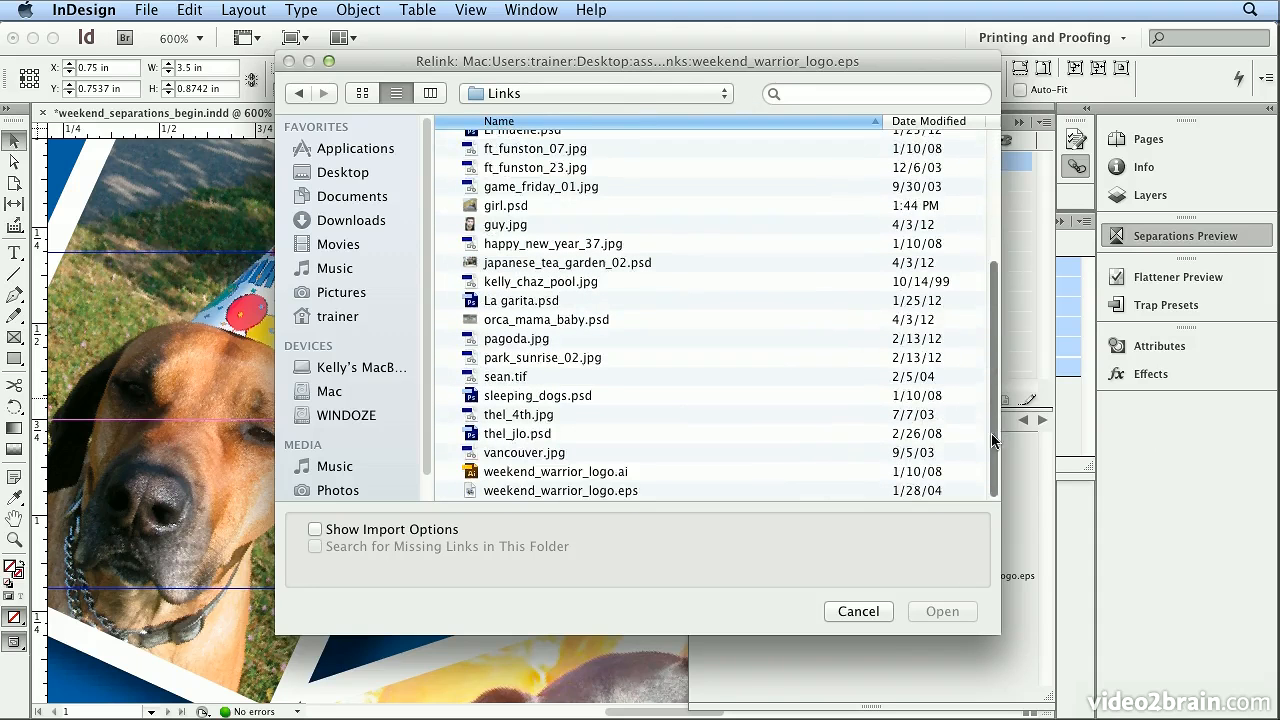
pyautogui.click(597, 474)
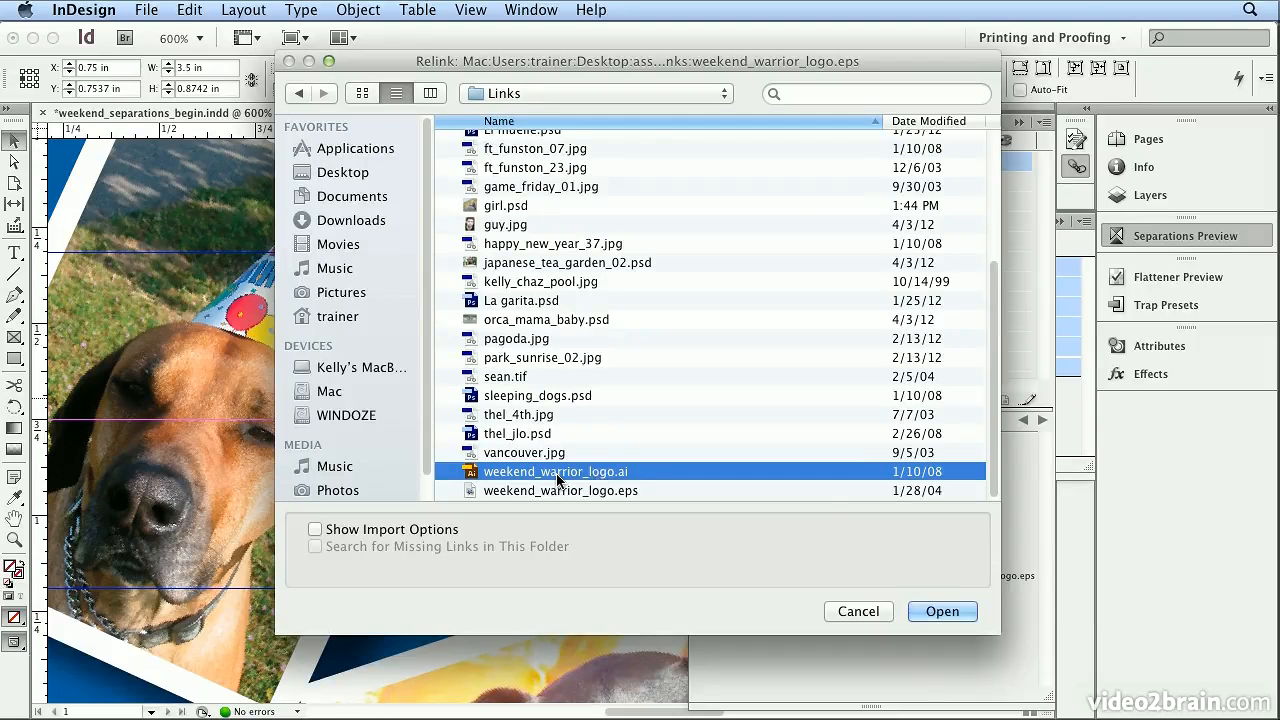
pyautogui.click(942, 611)
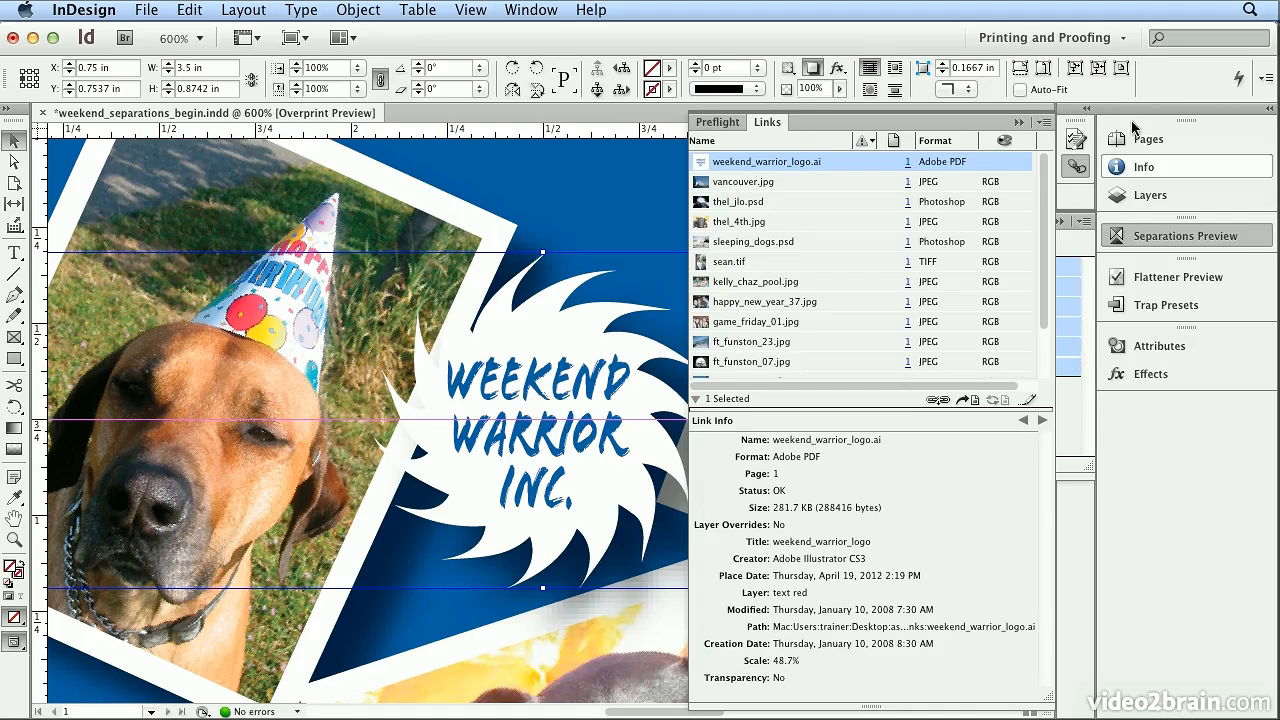
# Check the relinked logo's separation by hiding and reshowing the PANTONE Reflex Blue C plate, and fit the spread in the window.
pyautogui.click(1136, 232)
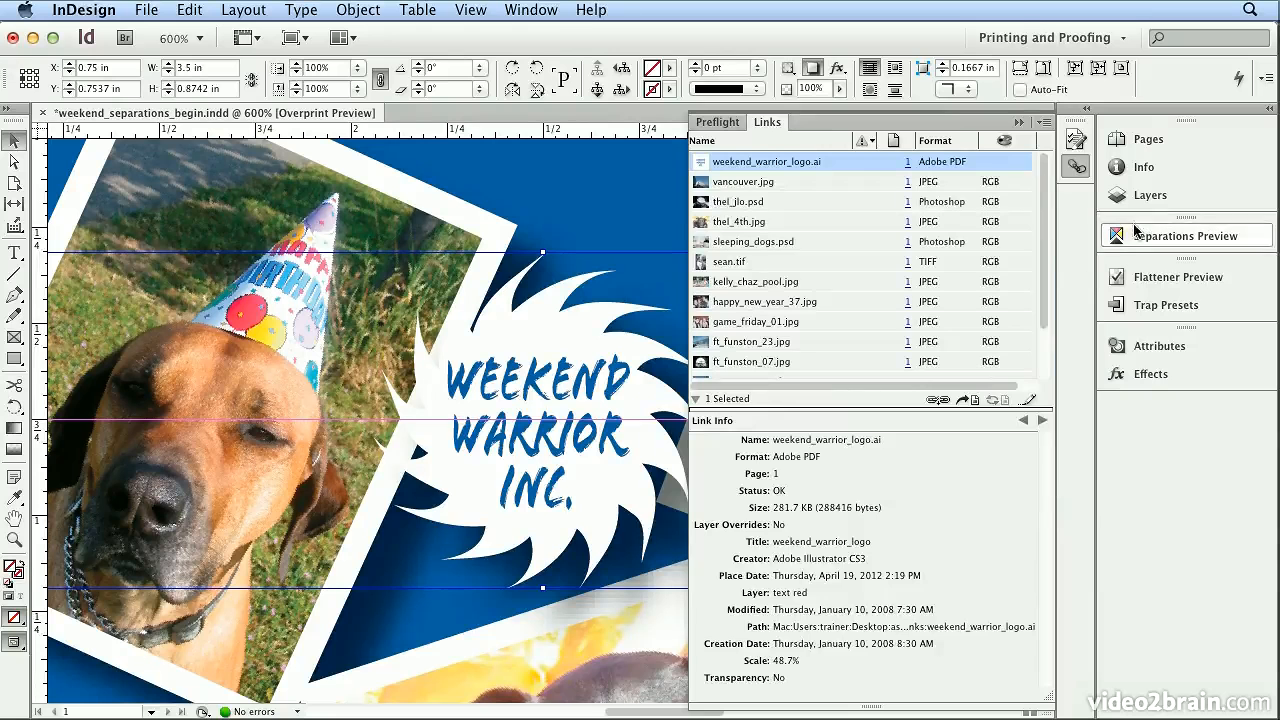
pyautogui.click(1076, 166)
pyautogui.click(1160, 236)
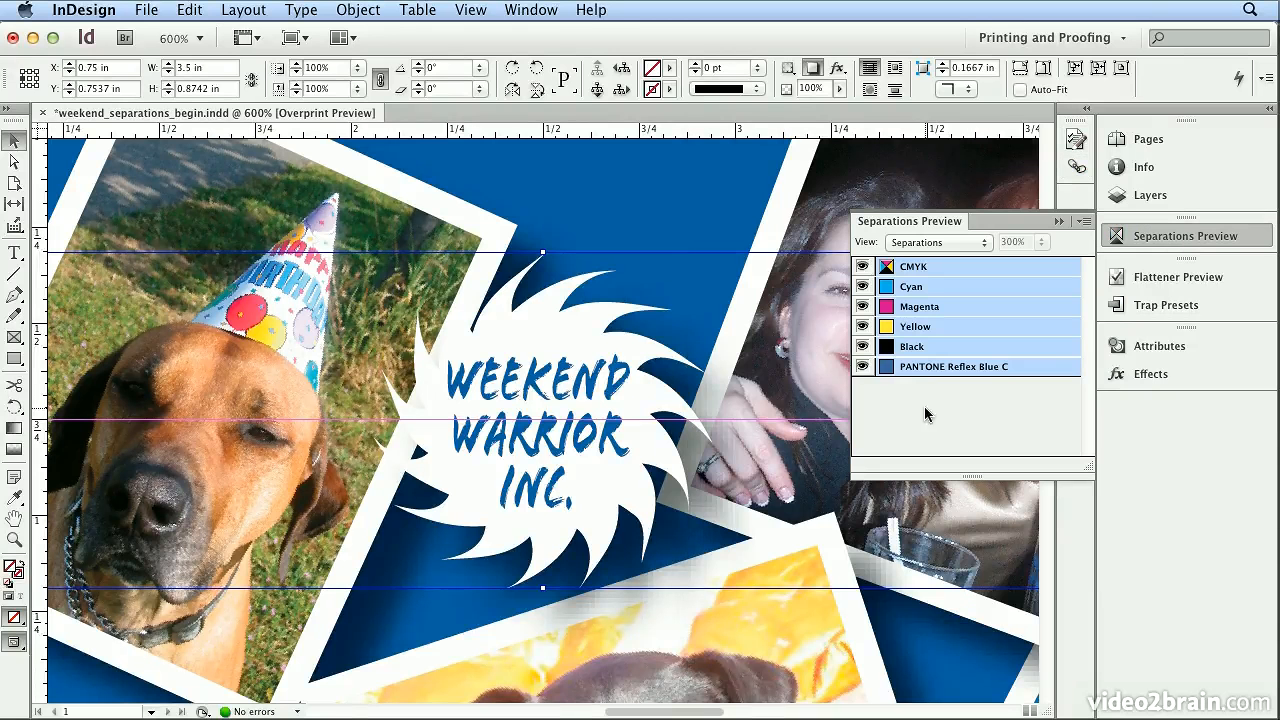
pyautogui.click(861, 367)
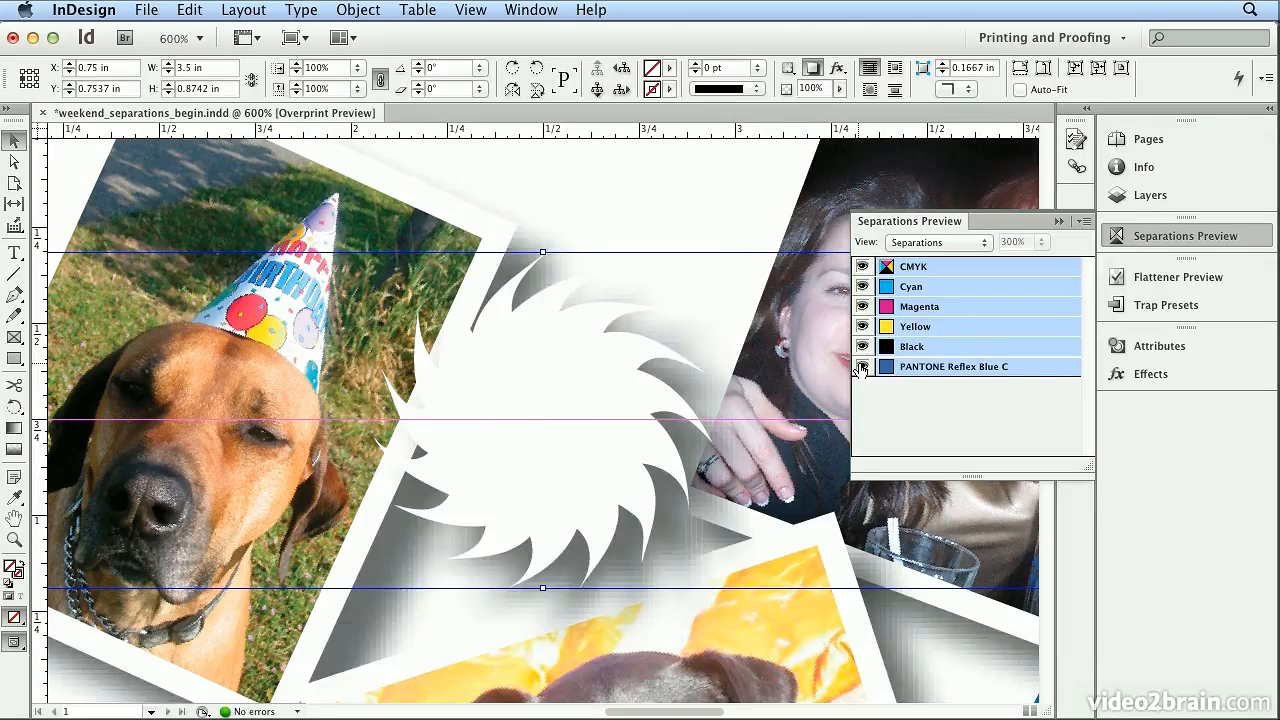
pyautogui.click(861, 367)
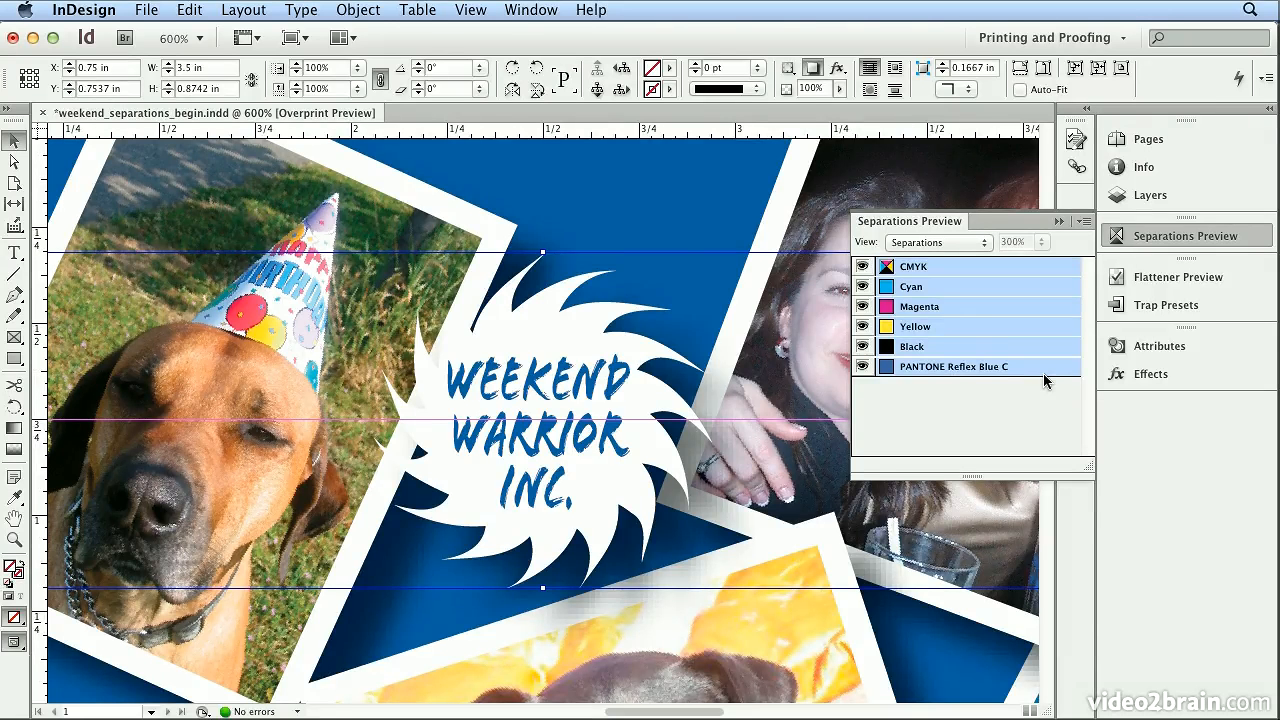
pyautogui.click(470, 10)
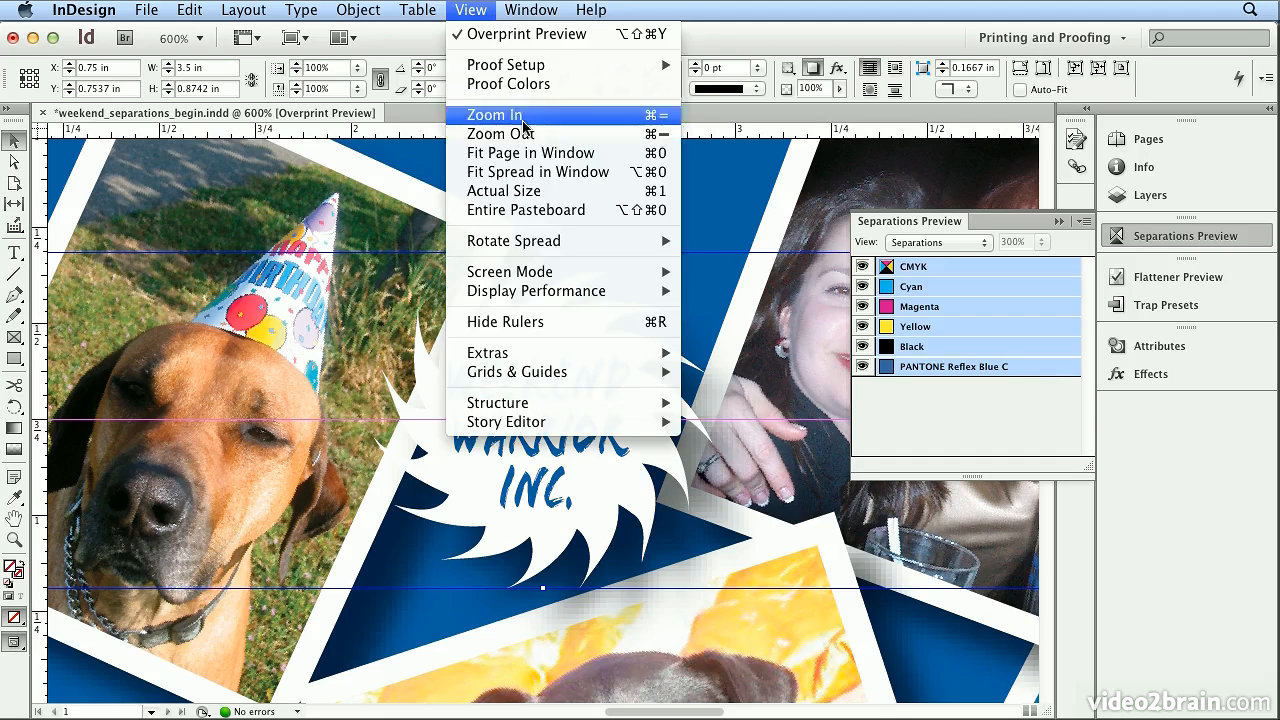
pyautogui.click(537, 172)
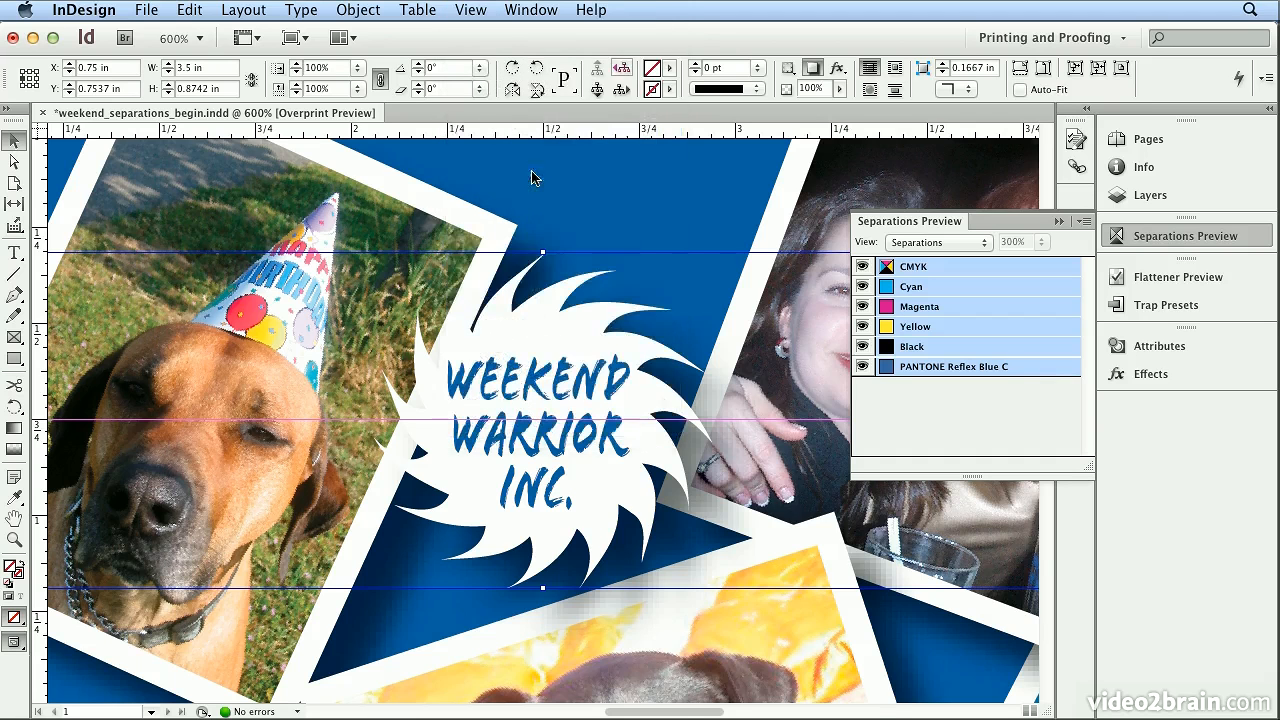